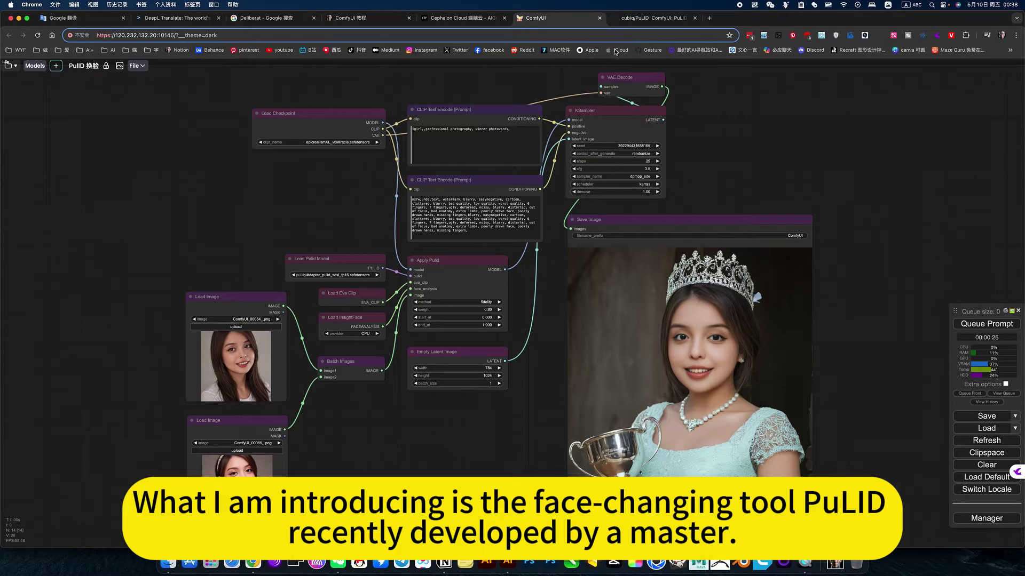
Check the PuLID_ComfyUI repo and Cephalon page, then open ComfyUI's saved-workflows workspace.
{"action": "left_click", "coordinate": [653, 18]}
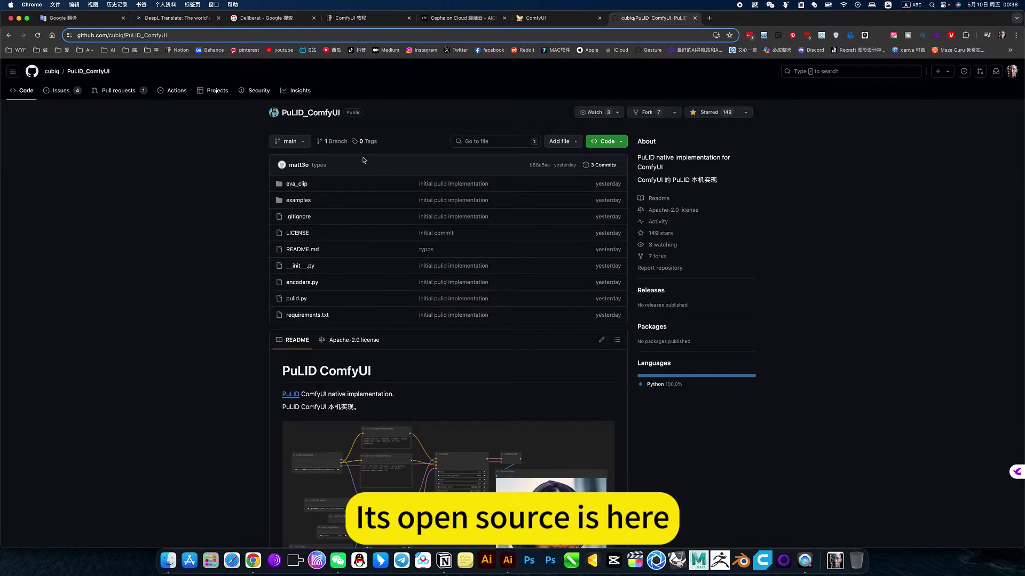
{"action": "scroll", "coordinate": [492, 317], "scroll_direction": "down", "scroll_amount": 5}
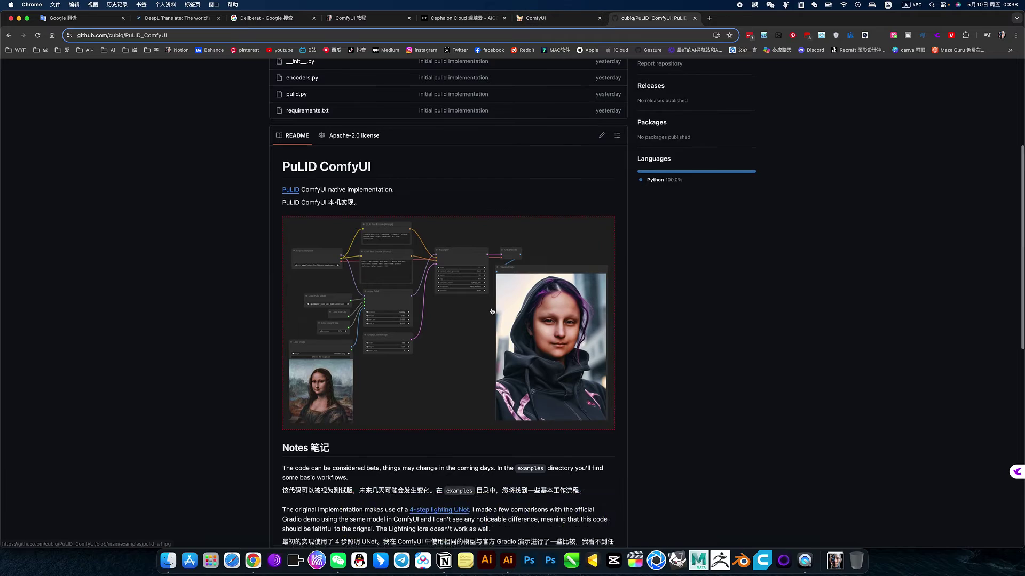
{"action": "scroll", "coordinate": [492, 311], "scroll_direction": "down", "scroll_amount": 10}
{"action": "scroll", "coordinate": [491, 310], "scroll_direction": "down", "scroll_amount": 3}
{"action": "scroll", "coordinate": [492, 311], "scroll_direction": "up", "scroll_amount": 15}
{"action": "key", "text": "ctrl+shift+Tab"}
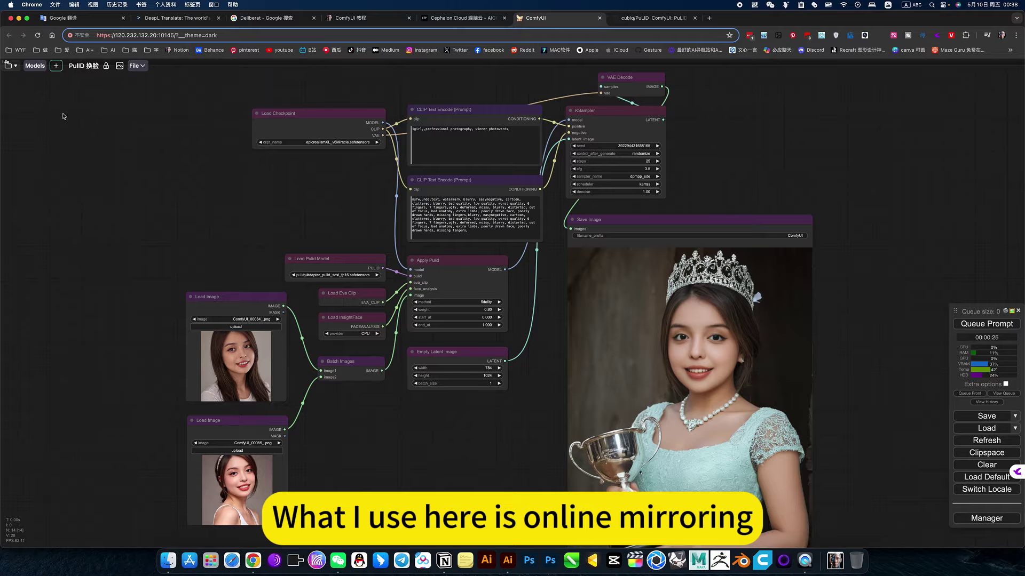
{"action": "left_click", "coordinate": [460, 18]}
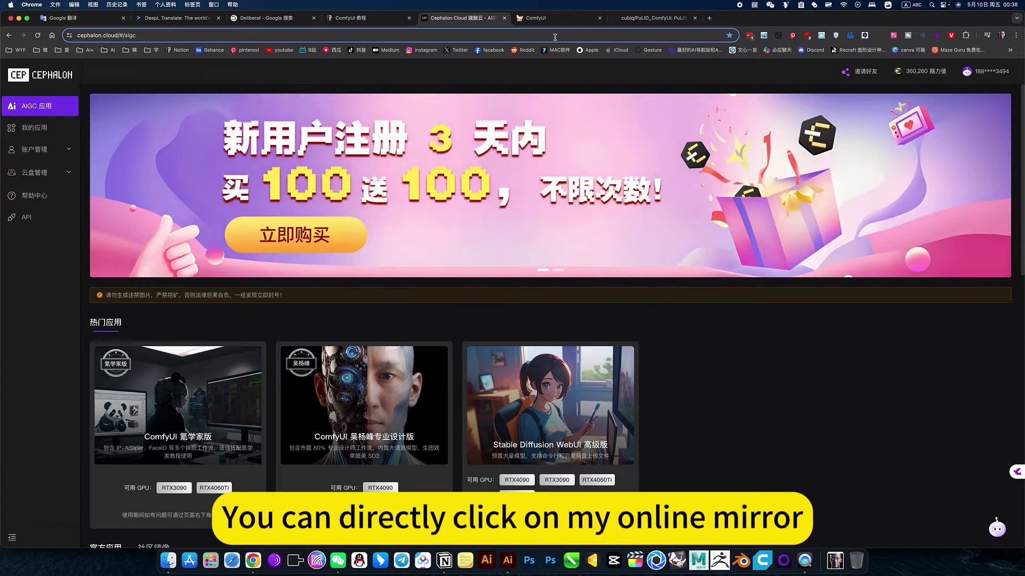
{"action": "left_click", "coordinate": [545, 18]}
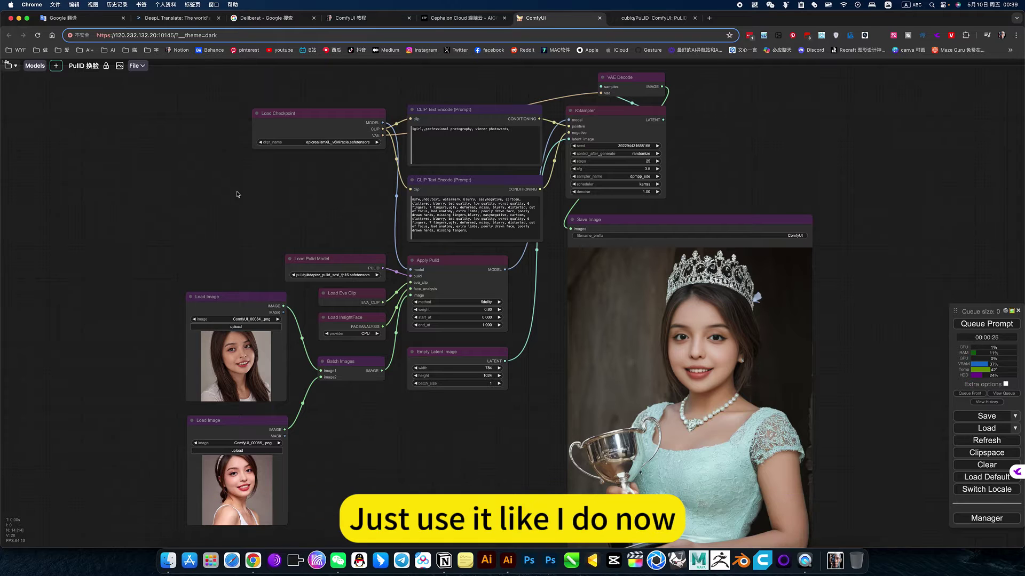
{"action": "left_click", "coordinate": [10, 66]}
Expand the saved-workflows folder, then close the list to reveal the PuLID canvas.
{"action": "left_click", "coordinate": [8, 127]}
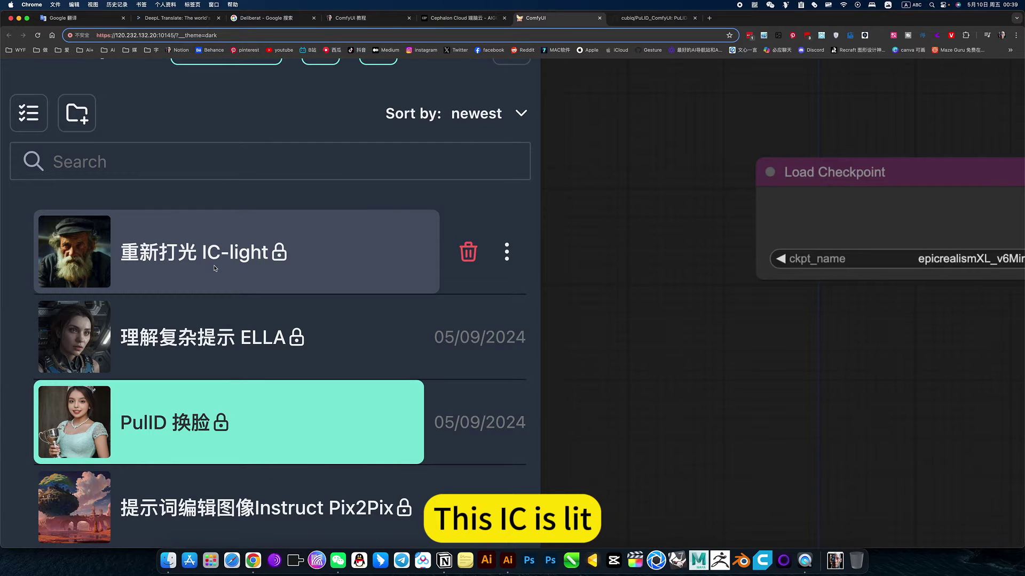
{"action": "left_click", "coordinate": [602, 298]}
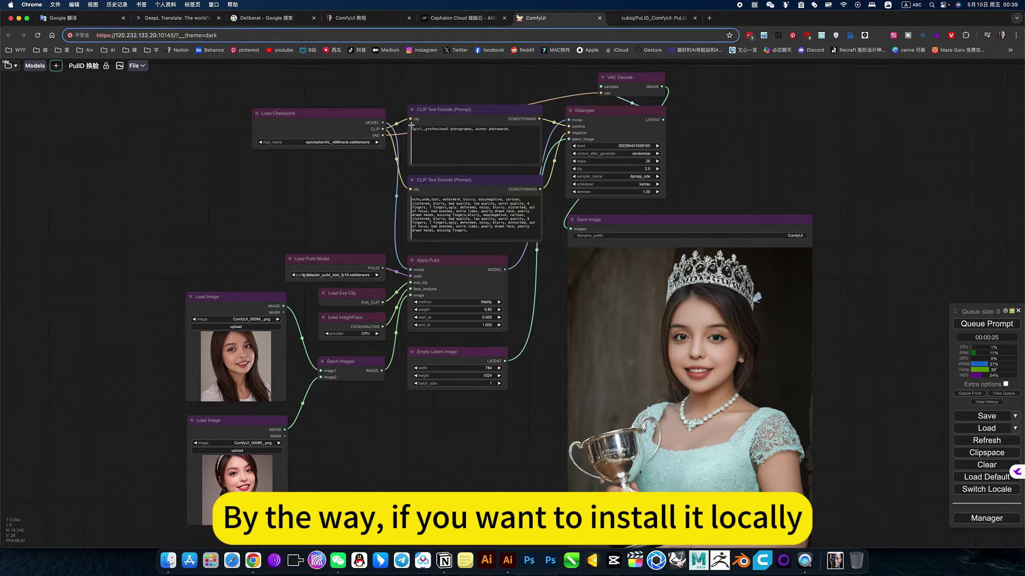
Switch to the ComfyUI 教程 Notion page for the PuLID 换脸 notes.
{"action": "left_click", "coordinate": [369, 18]}
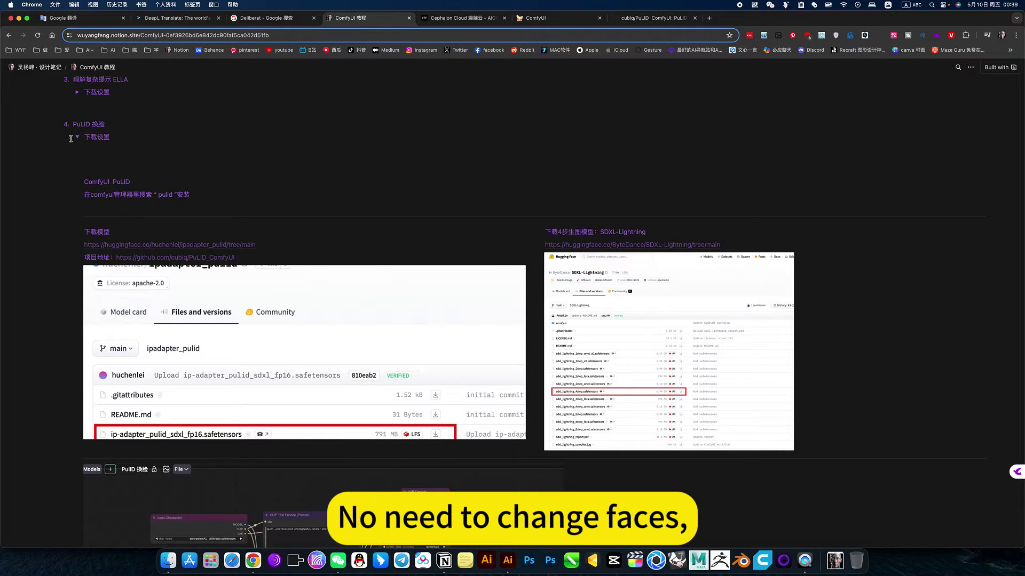
{"action": "scroll", "coordinate": [192, 214], "scroll_direction": "down", "scroll_amount": 3}
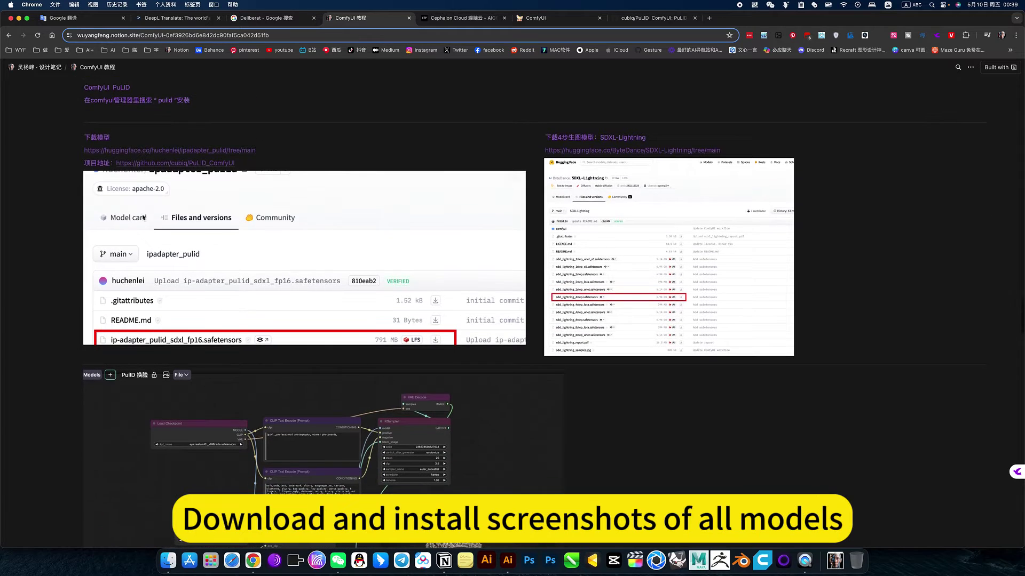
{"action": "scroll", "coordinate": [192, 240], "scroll_direction": "down", "scroll_amount": 6}
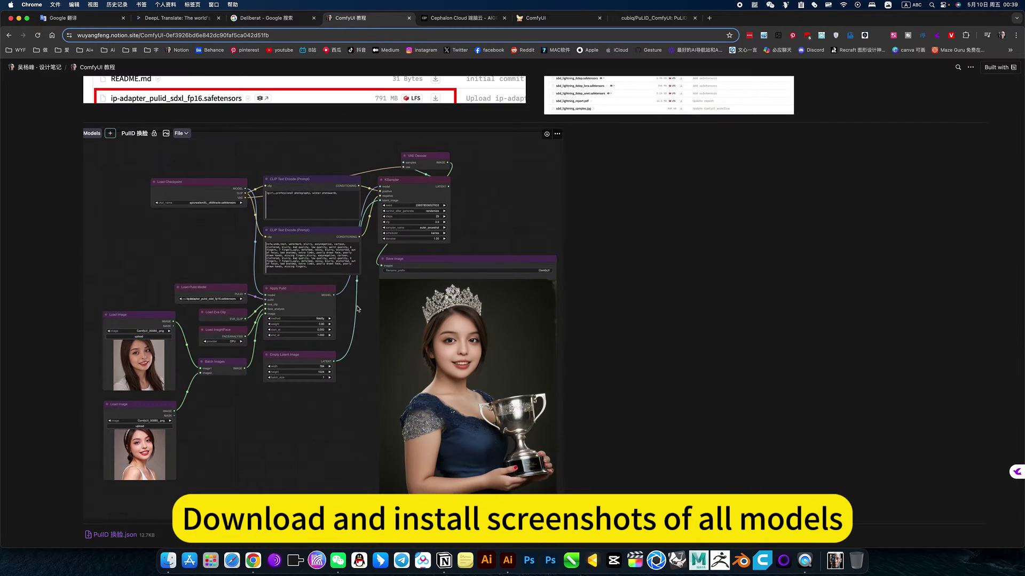
{"action": "scroll", "coordinate": [357, 308], "scroll_direction": "down", "scroll_amount": 3}
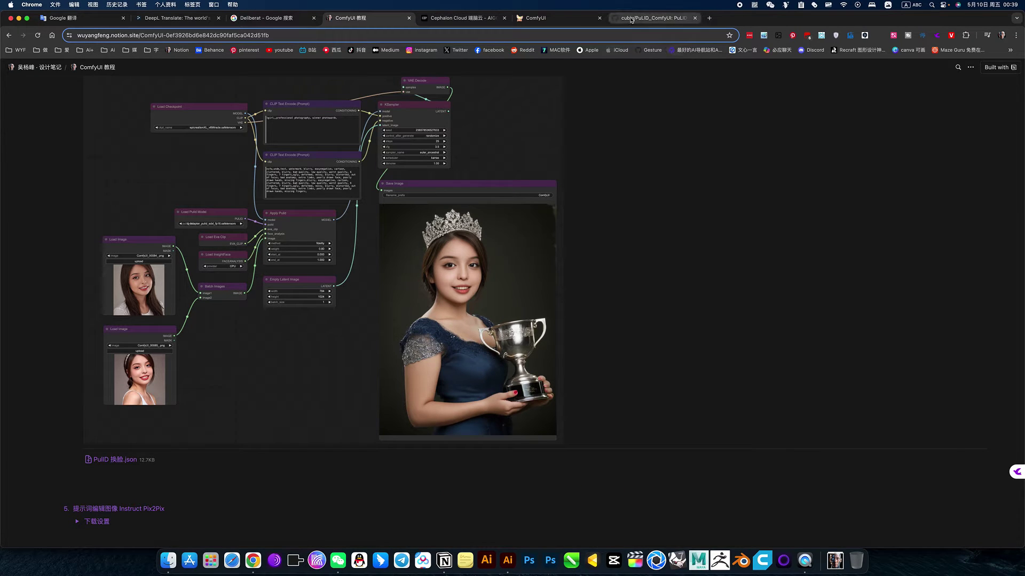
Trace Apply Pulid's links by selecting it and the Load Eva Clip node.
{"action": "left_click", "coordinate": [562, 18]}
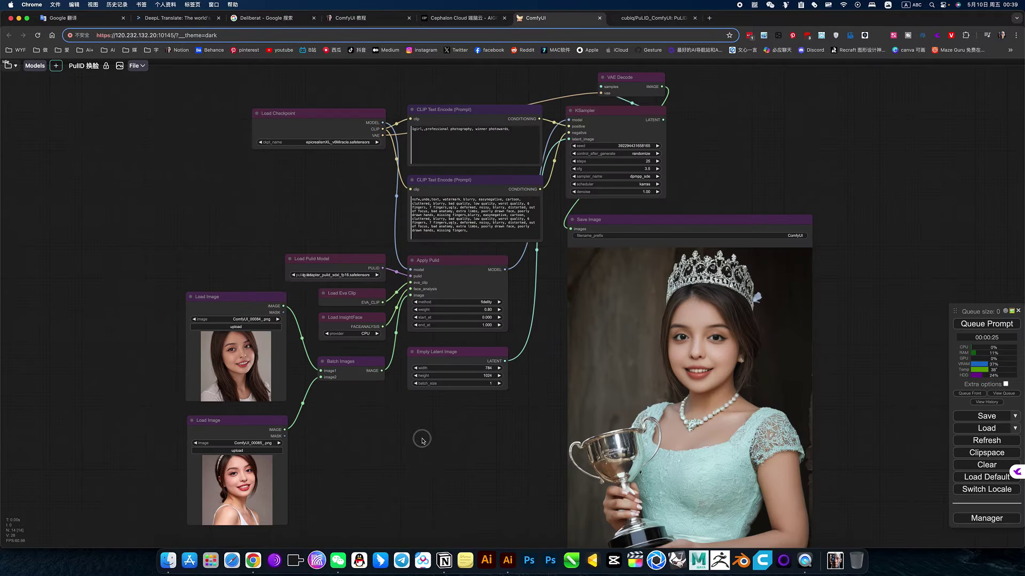
{"action": "scroll", "coordinate": [417, 437], "scroll_direction": "up", "scroll_amount": 1}
{"action": "scroll", "coordinate": [476, 401], "scroll_direction": "up", "scroll_amount": 3}
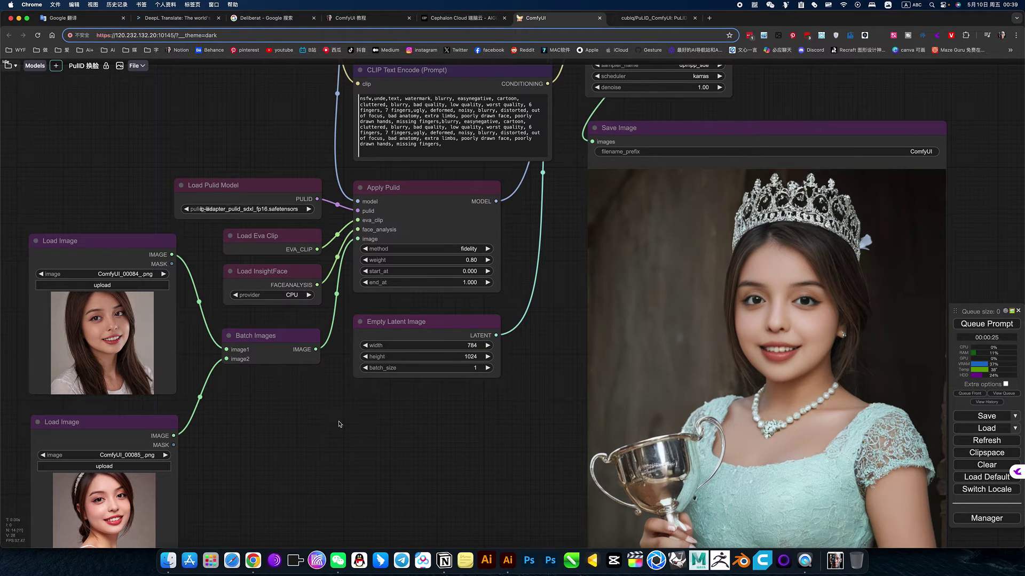
{"action": "left_click_drag", "start_coordinate": [350, 417], "coordinate": [394, 468]}
{"action": "scroll", "coordinate": [352, 278], "scroll_direction": "up", "scroll_amount": 2}
{"action": "scroll", "coordinate": [351, 277], "scroll_direction": "up", "scroll_amount": 1}
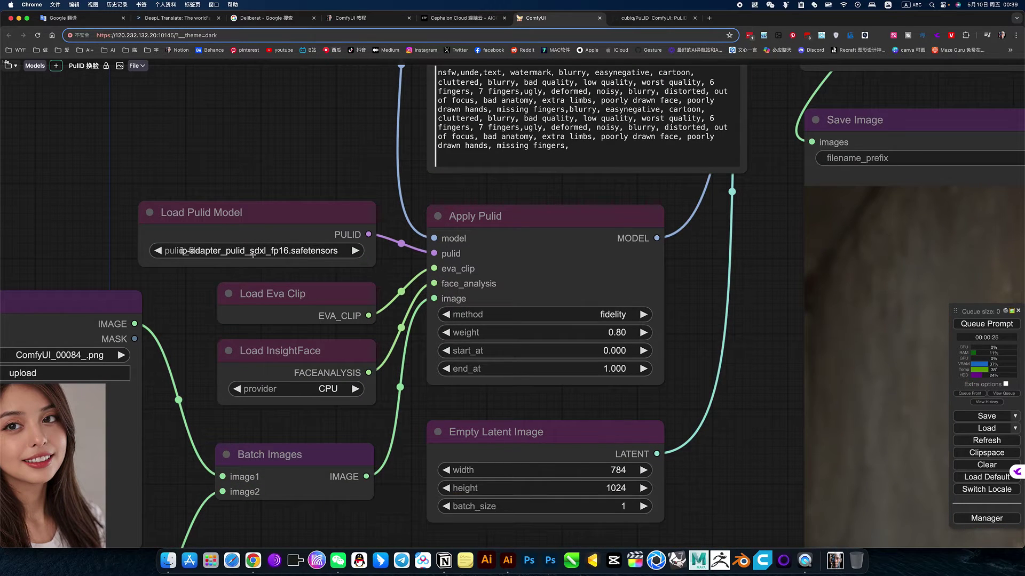
{"action": "left_click", "coordinate": [508, 232]}
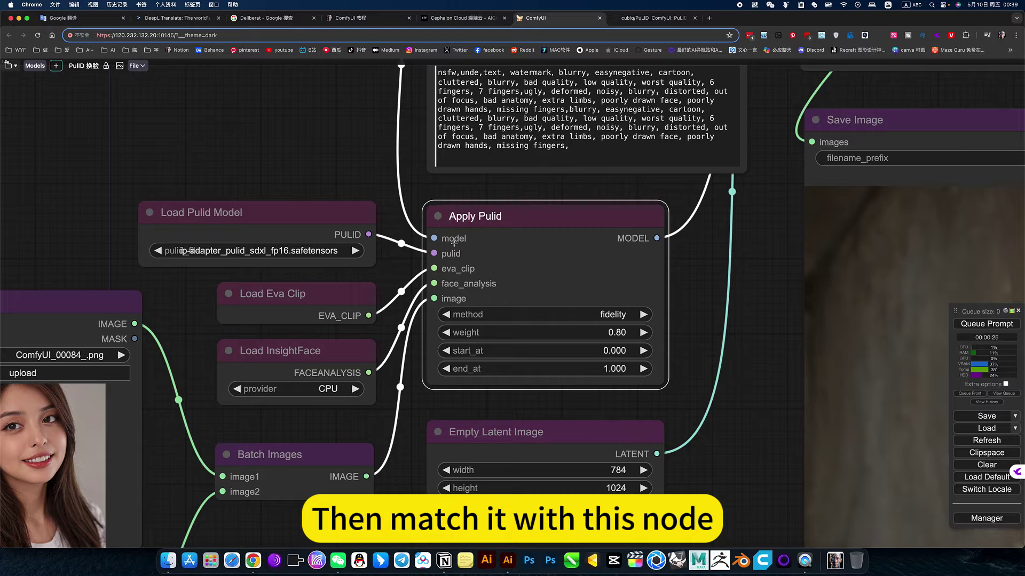
{"action": "left_click", "coordinate": [325, 297]}
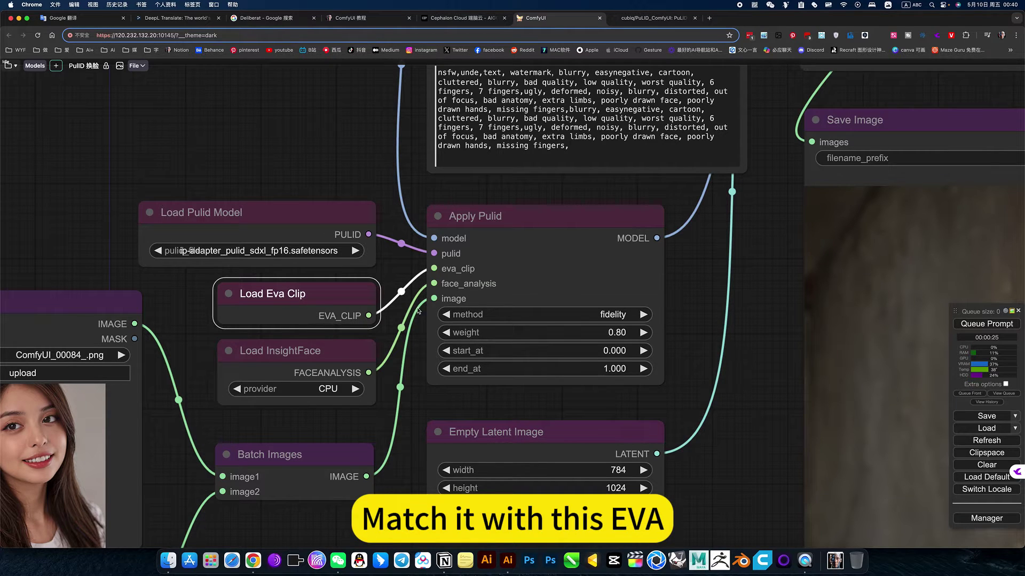
{"action": "scroll", "coordinate": [422, 397], "scroll_direction": "down", "scroll_amount": 3}
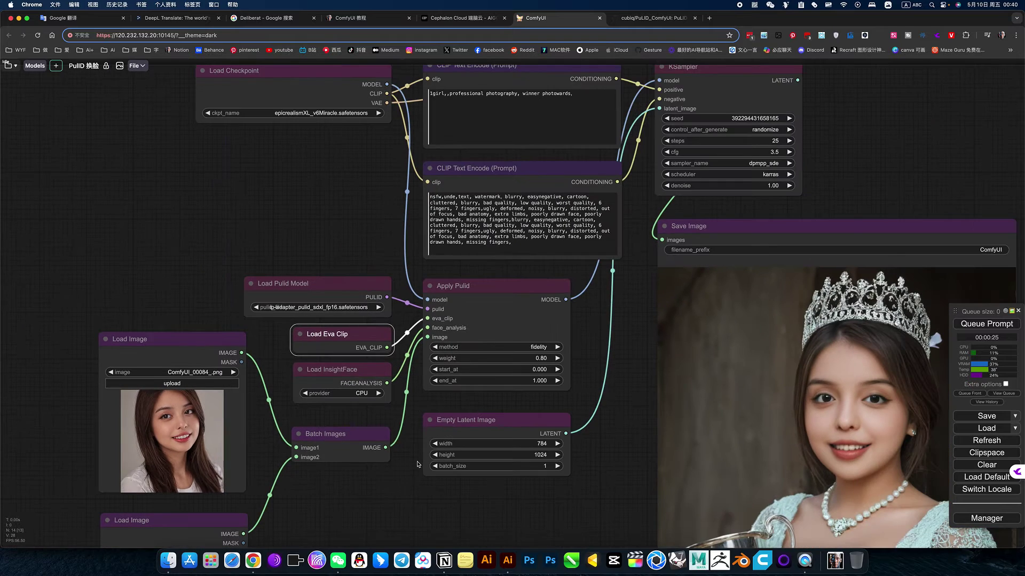
Inspect the reference images, Batch Images node, Load Checkpoint and KSampler settings.
{"action": "left_click_drag", "start_coordinate": [417, 465], "coordinate": [432, 360]}
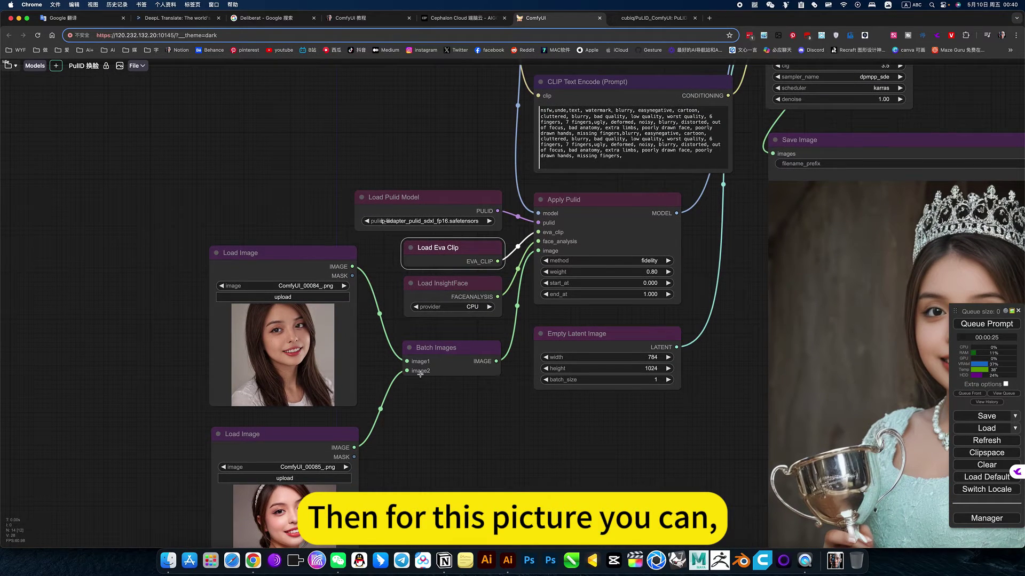
{"action": "left_click", "coordinate": [439, 347]}
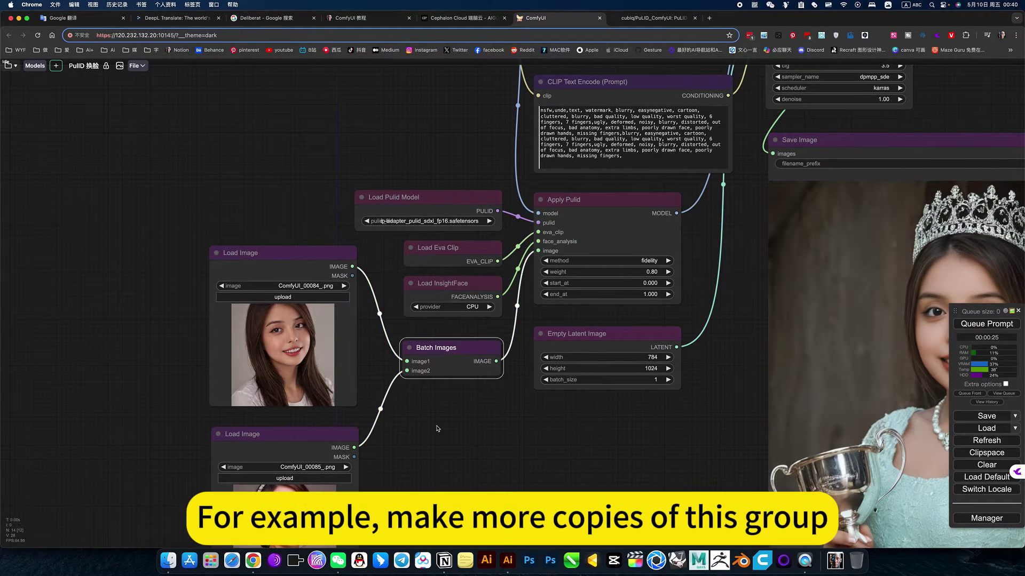
{"action": "left_click_drag", "start_coordinate": [392, 444], "coordinate": [445, 378]}
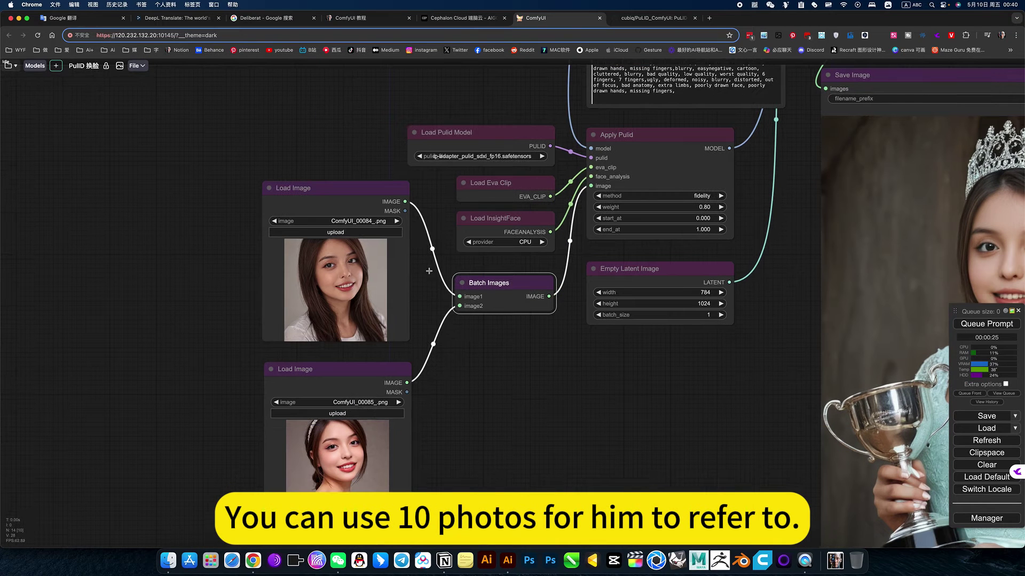
{"action": "left_click_drag", "start_coordinate": [566, 364], "coordinate": [451, 436]}
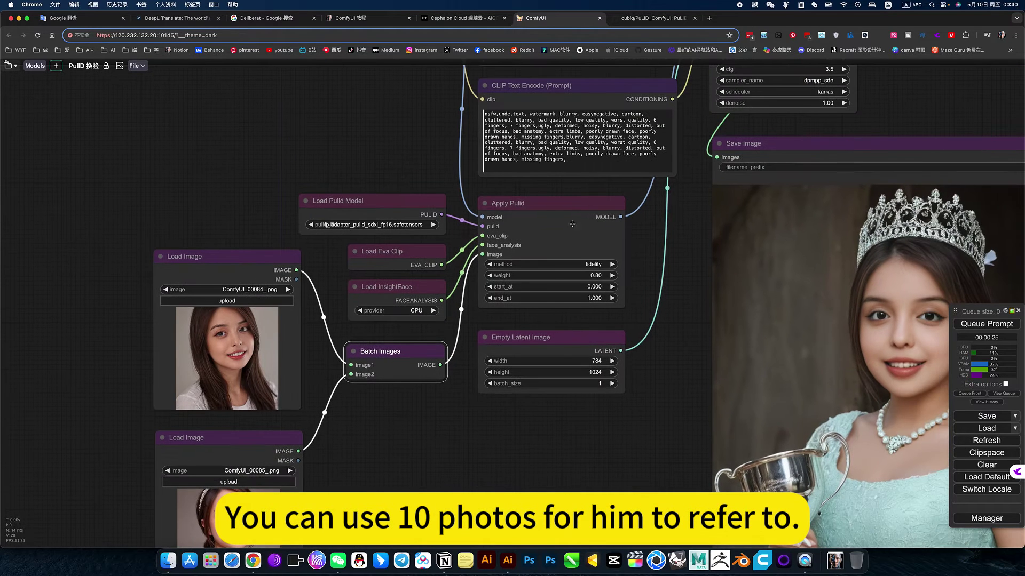
{"action": "left_click_drag", "start_coordinate": [585, 454], "coordinate": [625, 444]}
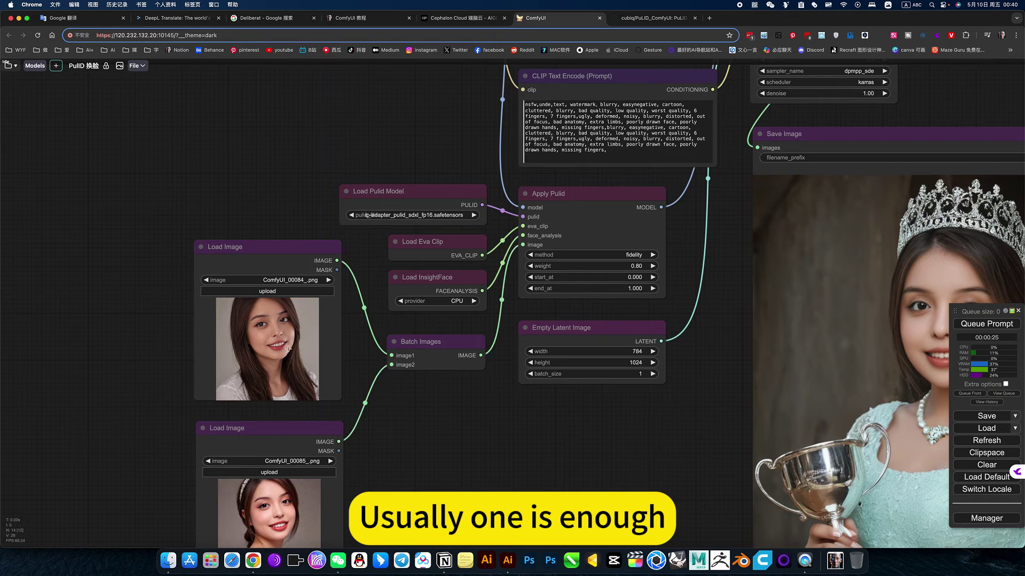
{"action": "left_click_drag", "start_coordinate": [714, 255], "coordinate": [549, 302]}
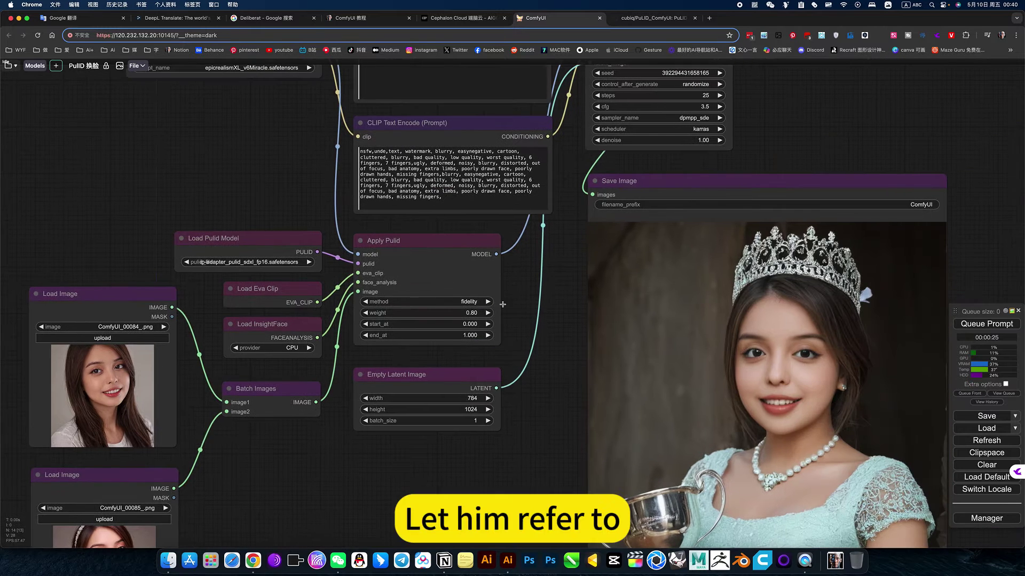
{"action": "left_click_drag", "start_coordinate": [562, 264], "coordinate": [474, 276]}
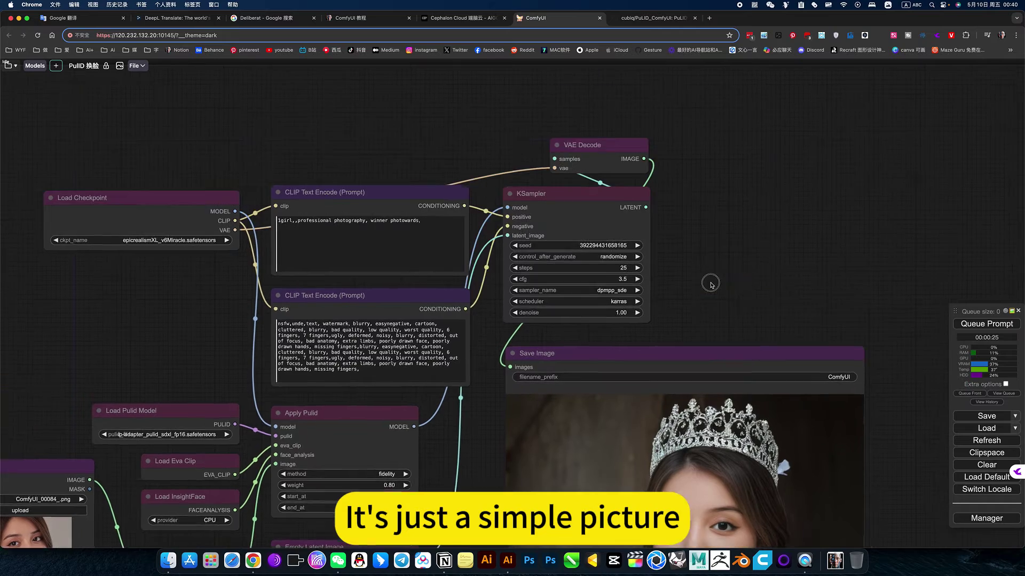
{"action": "left_click_drag", "start_coordinate": [720, 188], "coordinate": [717, 240]}
{"action": "scroll", "coordinate": [698, 246], "scroll_direction": "down", "scroll_amount": 2}
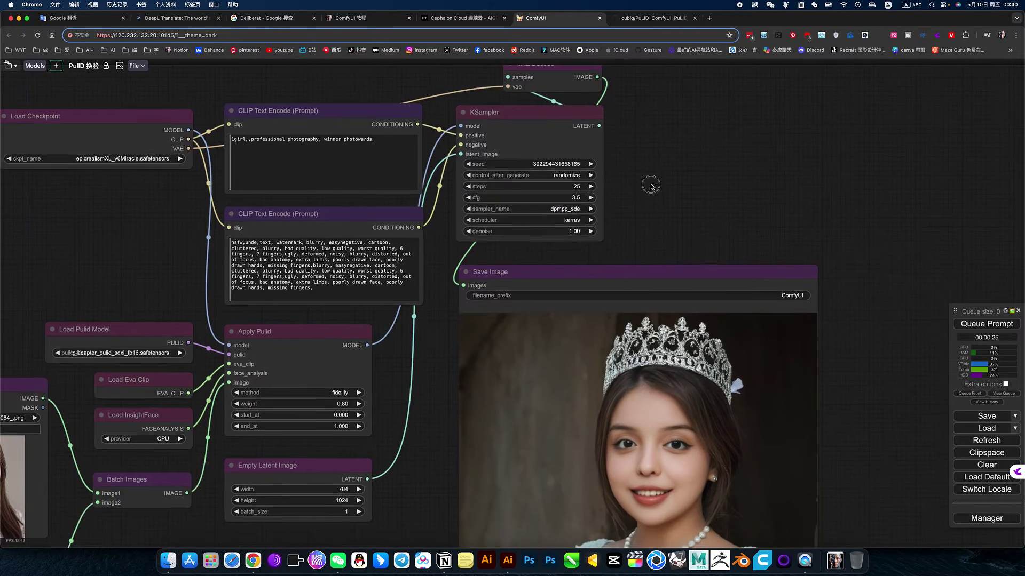
{"action": "scroll", "coordinate": [641, 192], "scroll_direction": "down", "scroll_amount": 2}
{"action": "scroll", "coordinate": [632, 170], "scroll_direction": "down", "scroll_amount": 2}
{"action": "scroll", "coordinate": [634, 167], "scroll_direction": "down", "scroll_amount": 1}
Pan between the crowned-girl result, the face-input nodes and the whole workflow.
{"action": "left_click_drag", "start_coordinate": [635, 167], "coordinate": [686, 177]}
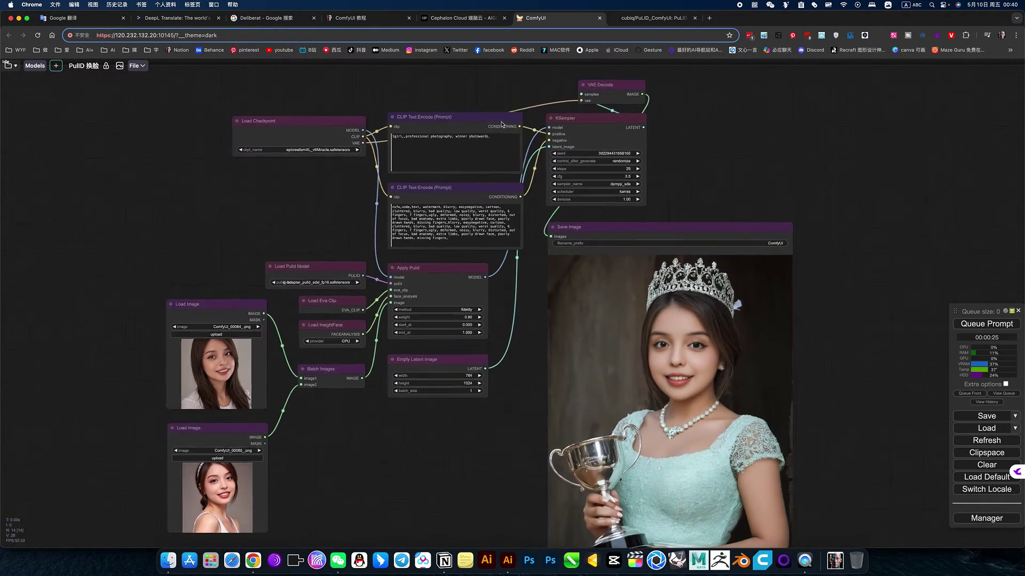
{"action": "left_click_drag", "start_coordinate": [836, 375], "coordinate": [844, 400]}
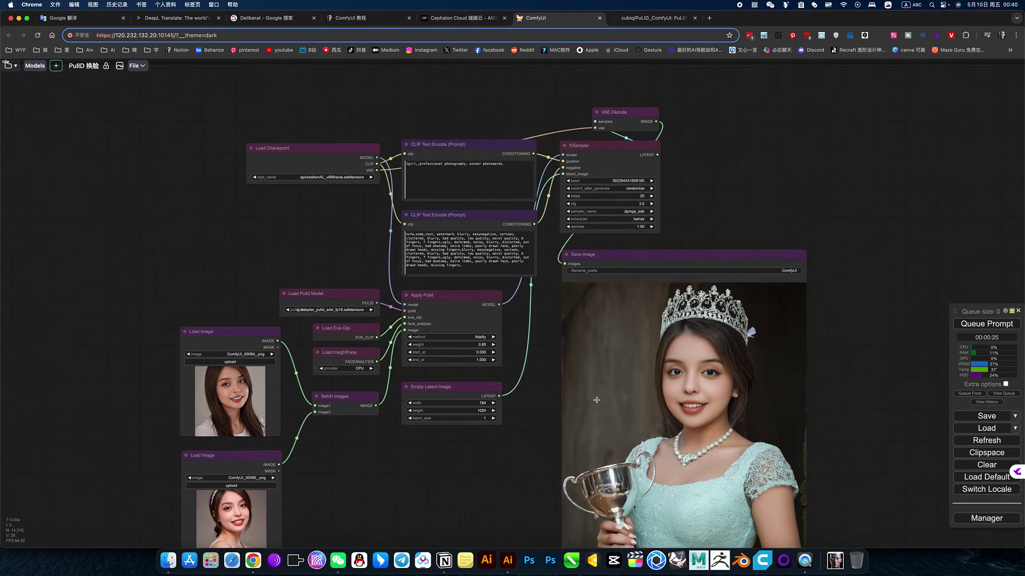
{"action": "scroll", "coordinate": [596, 353], "scroll_direction": "up", "scroll_amount": 2}
{"action": "scroll", "coordinate": [641, 400], "scroll_direction": "up", "scroll_amount": 4}
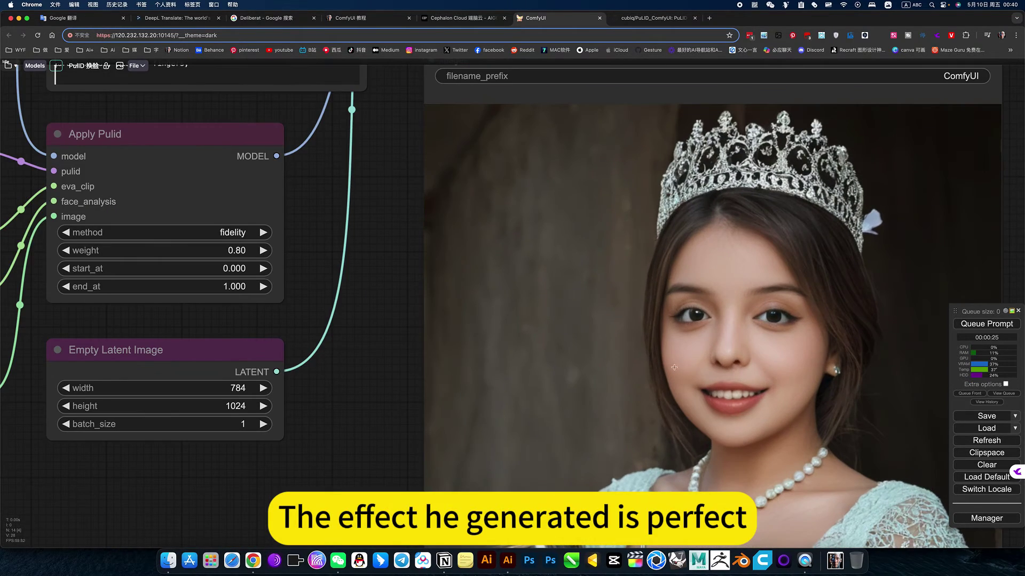
{"action": "scroll", "coordinate": [633, 367], "scroll_direction": "down", "scroll_amount": 3}
{"action": "scroll", "coordinate": [560, 384], "scroll_direction": "down", "scroll_amount": 3}
{"action": "left_click_drag", "start_coordinate": [488, 439], "coordinate": [529, 428]}
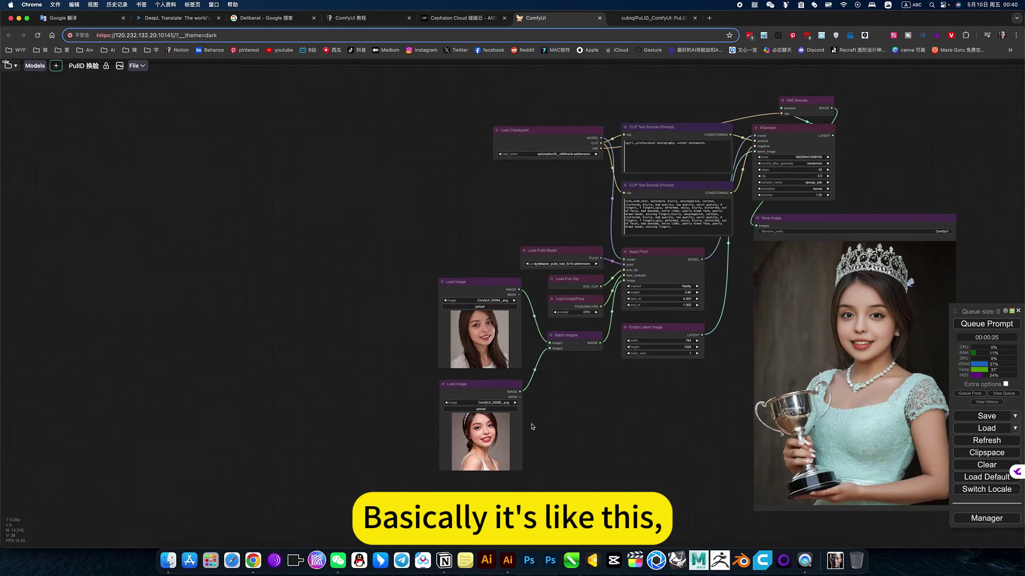
{"action": "scroll", "coordinate": [529, 428], "scroll_direction": "up", "scroll_amount": 3}
{"action": "scroll", "coordinate": [529, 428], "scroll_direction": "up", "scroll_amount": 3}
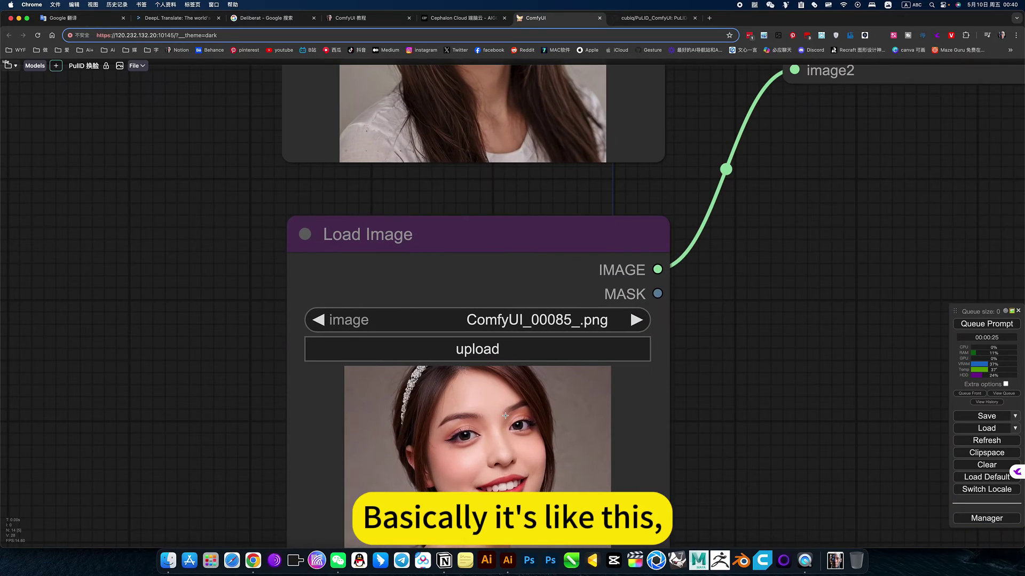
{"action": "scroll", "coordinate": [528, 428], "scroll_direction": "up", "scroll_amount": 2}
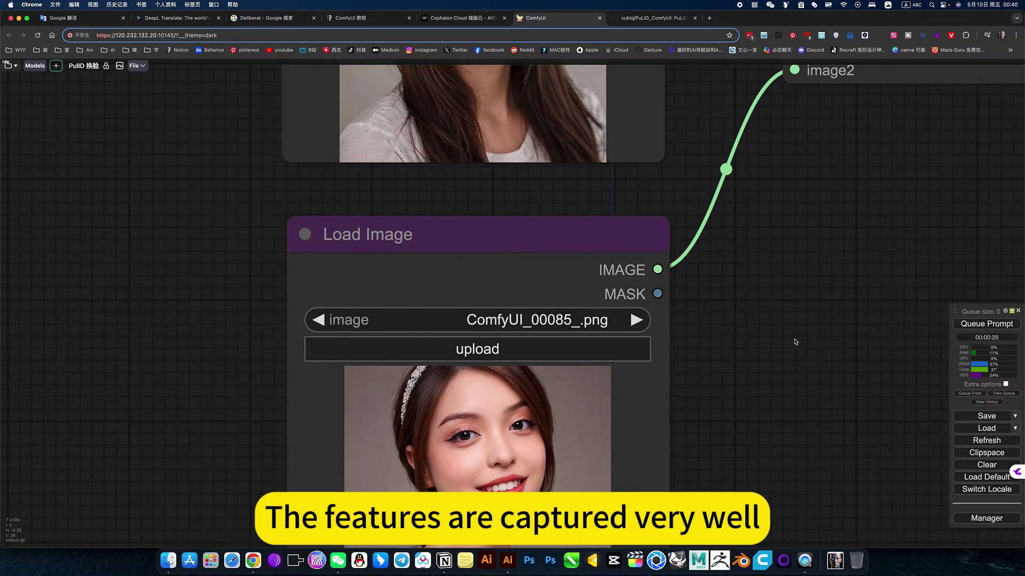
{"action": "scroll", "coordinate": [795, 342], "scroll_direction": "down", "scroll_amount": 3}
{"action": "scroll", "coordinate": [720, 337], "scroll_direction": "down", "scroll_amount": 3}
{"action": "left_click_drag", "start_coordinate": [640, 345], "coordinate": [404, 346]}
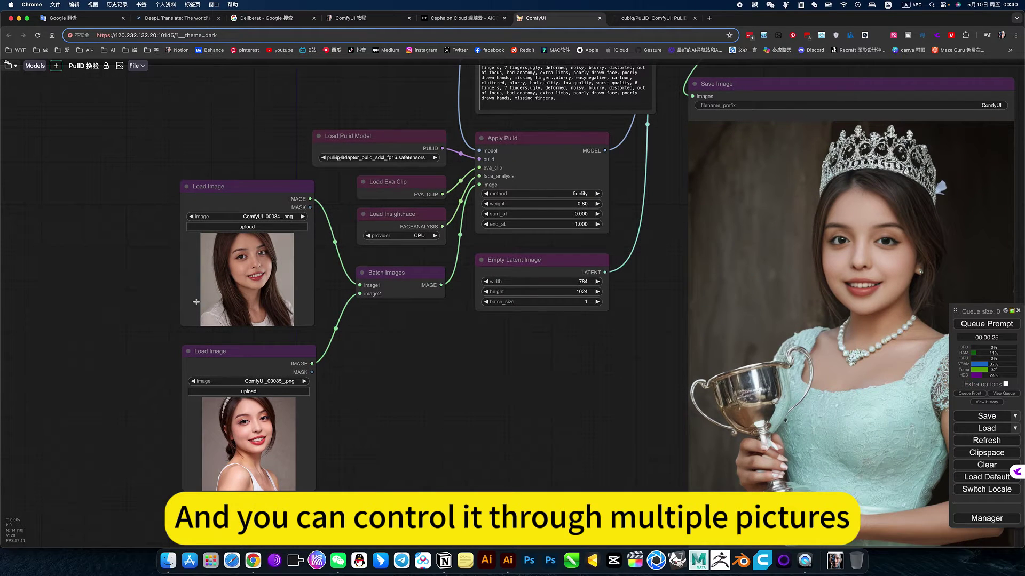
{"action": "left_click_drag", "start_coordinate": [561, 337], "coordinate": [459, 387]}
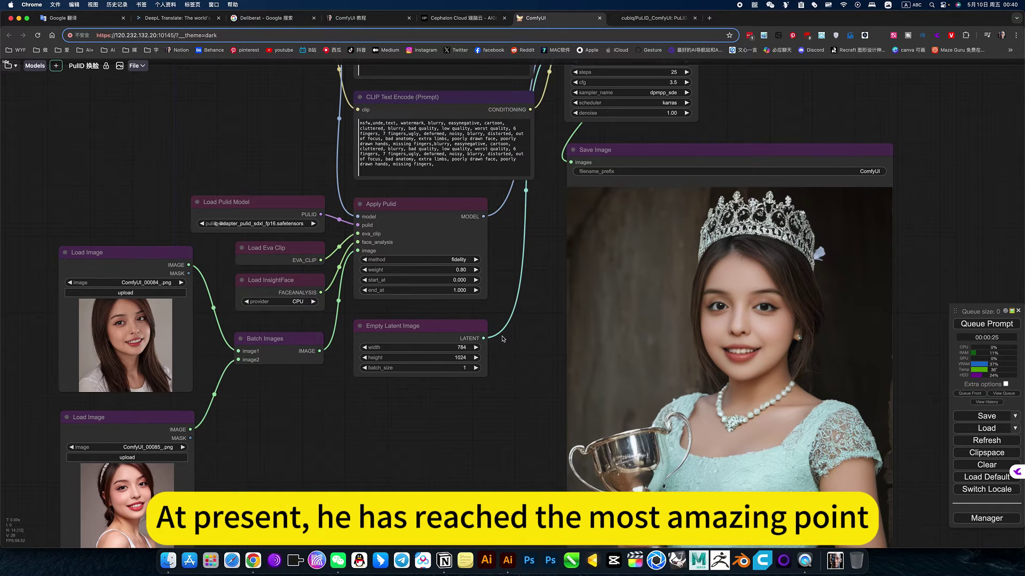
{"action": "scroll", "coordinate": [521, 320], "scroll_direction": "down", "scroll_amount": 2}
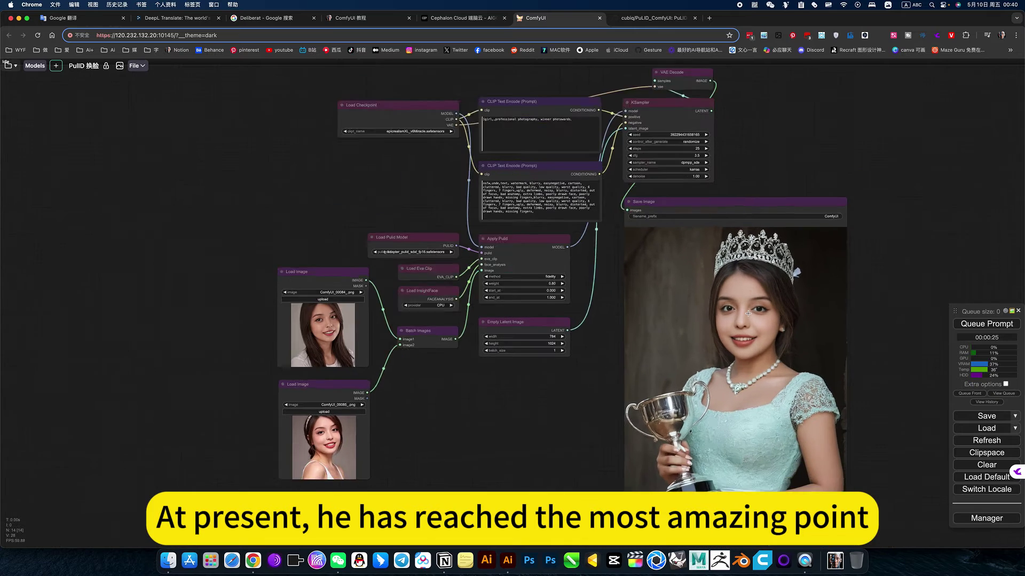
{"action": "scroll", "coordinate": [521, 320], "scroll_direction": "up", "scroll_amount": 2}
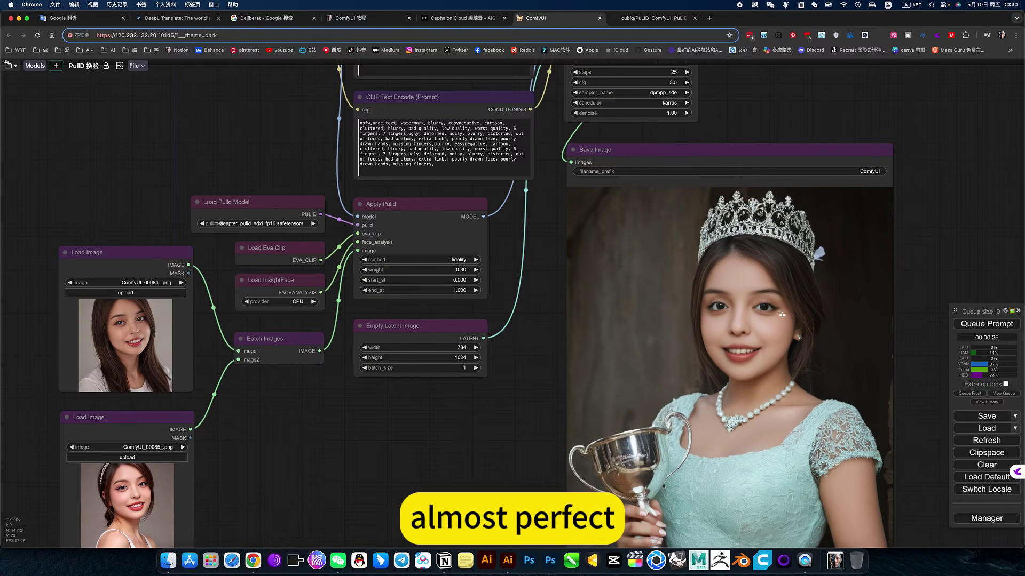
{"action": "left_click_drag", "start_coordinate": [767, 354], "coordinate": [851, 314]}
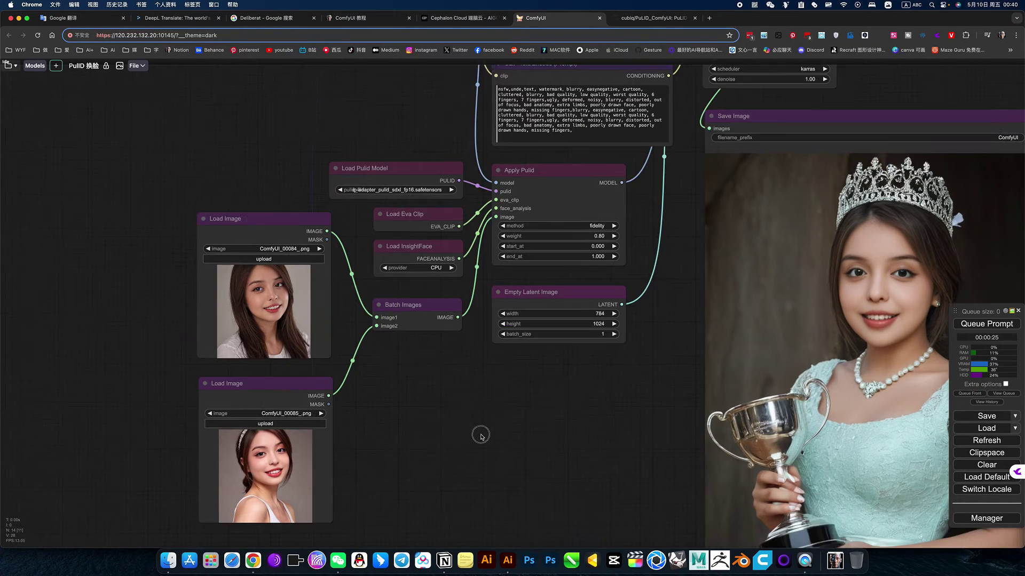
{"action": "scroll", "coordinate": [587, 390], "scroll_direction": "down", "scroll_amount": 1}
{"action": "scroll", "coordinate": [588, 390], "scroll_direction": "down", "scroll_amount": 1}
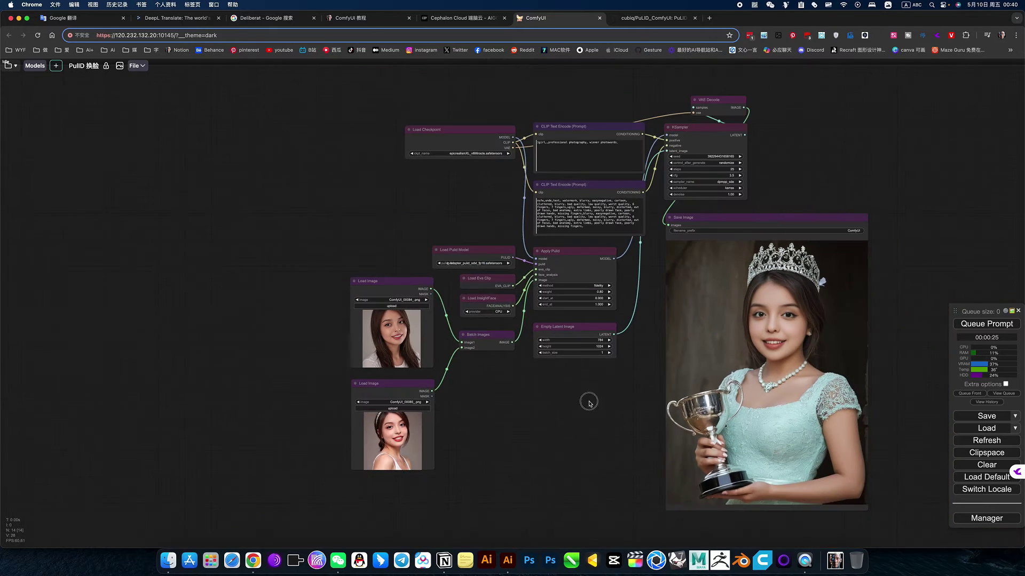
{"action": "scroll", "coordinate": [585, 401], "scroll_direction": "down", "scroll_amount": 1}
{"action": "scroll", "coordinate": [470, 450], "scroll_direction": "up", "scroll_amount": 1}
{"action": "scroll", "coordinate": [469, 451], "scroll_direction": "down", "scroll_amount": 1}
{"action": "scroll", "coordinate": [469, 451], "scroll_direction": "up", "scroll_amount": 3}
{"action": "scroll", "coordinate": [469, 451], "scroll_direction": "down", "scroll_amount": 1}
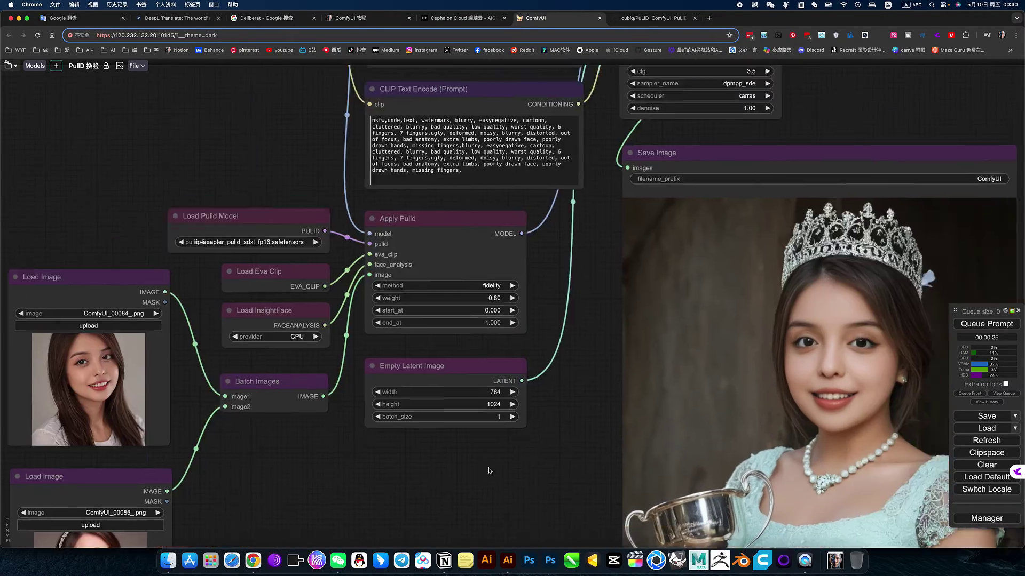
{"action": "scroll", "coordinate": [481, 457], "scroll_direction": "down", "scroll_amount": 2}
{"action": "left_click_drag", "start_coordinate": [498, 469], "coordinate": [447, 459]}
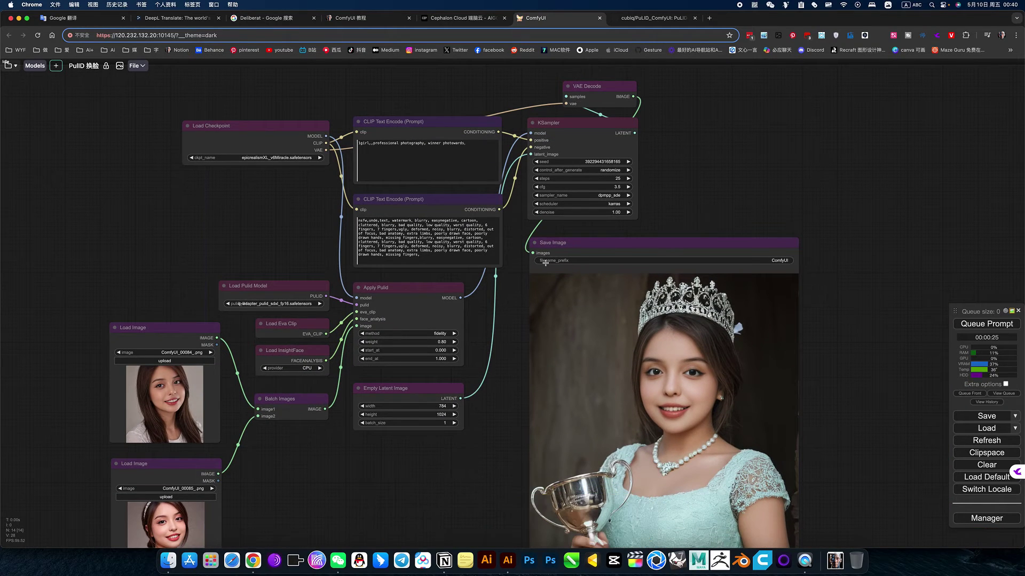
Switch to the PuLID_ComfyUI GitHub page to read its README.
{"action": "left_click", "coordinate": [642, 18]}
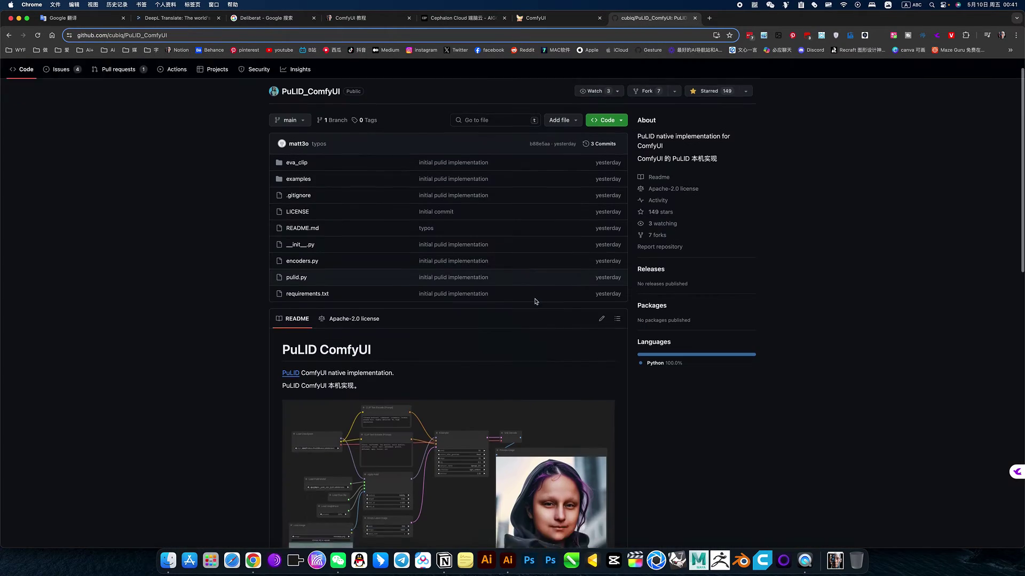
{"action": "scroll", "coordinate": [535, 302], "scroll_direction": "down", "scroll_amount": 5}
{"action": "scroll", "coordinate": [536, 302], "scroll_direction": "down", "scroll_amount": 3}
{"action": "scroll", "coordinate": [535, 302], "scroll_direction": "down", "scroll_amount": 3}
{"action": "scroll", "coordinate": [536, 301], "scroll_direction": "up", "scroll_amount": 4}
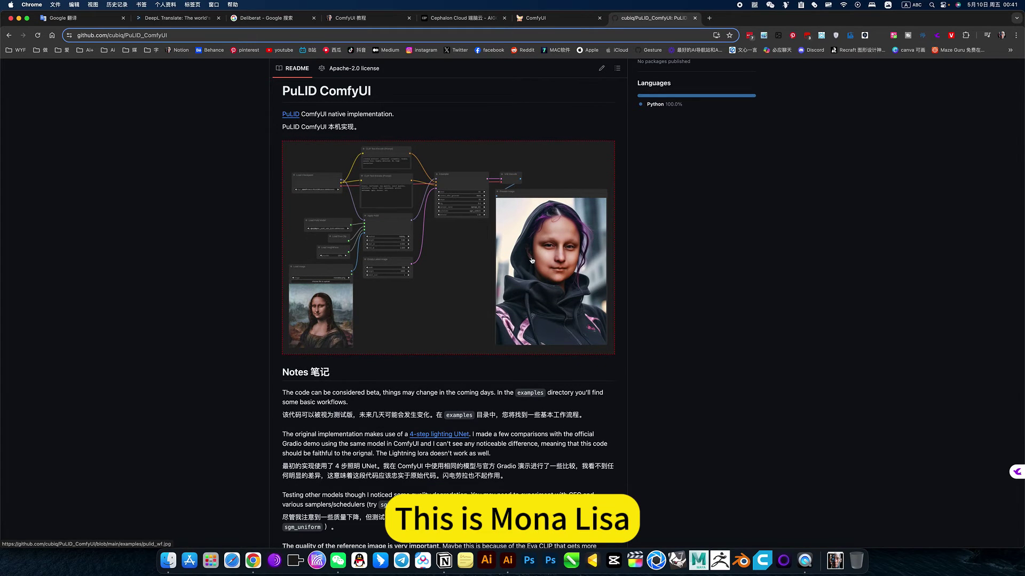
{"action": "scroll", "coordinate": [531, 260], "scroll_direction": "down", "scroll_amount": 5}
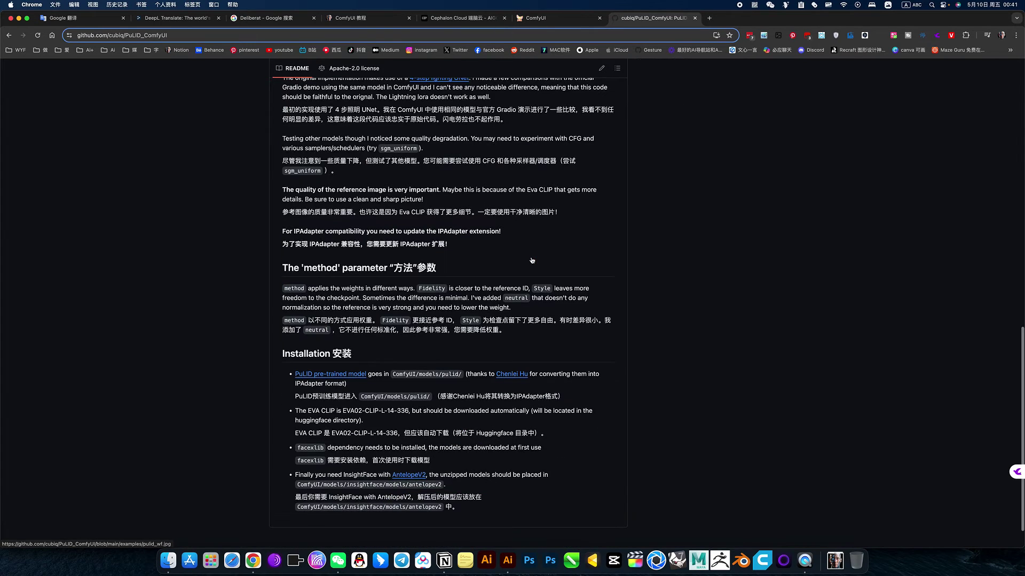
{"action": "scroll", "coordinate": [531, 260], "scroll_direction": "up", "scroll_amount": 5}
{"action": "scroll", "coordinate": [531, 261], "scroll_direction": "up", "scroll_amount": 5}
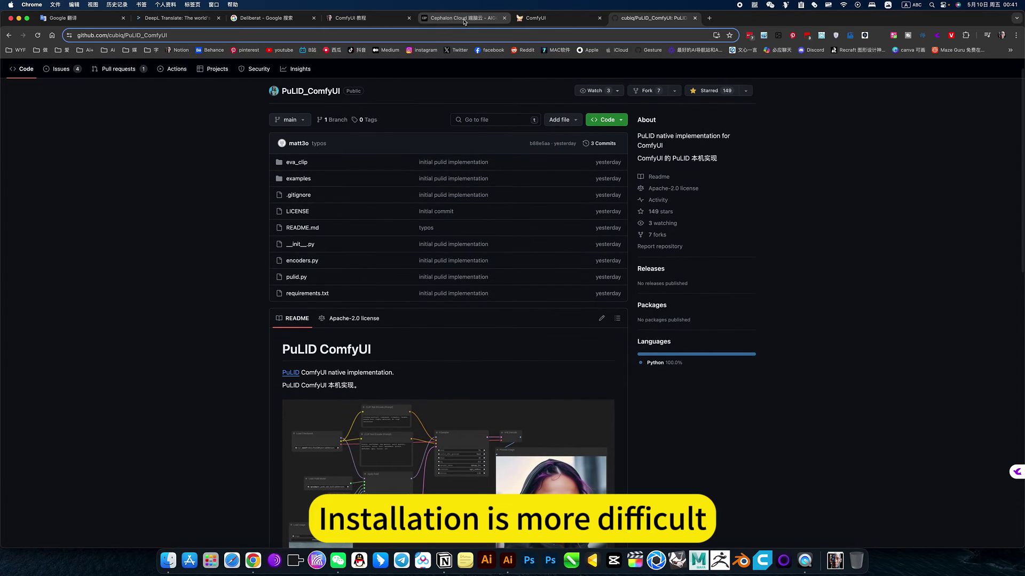
Revisit the Notion PuLID download notes, then view the Cephalon Cloud page.
{"action": "left_click", "coordinate": [356, 18]}
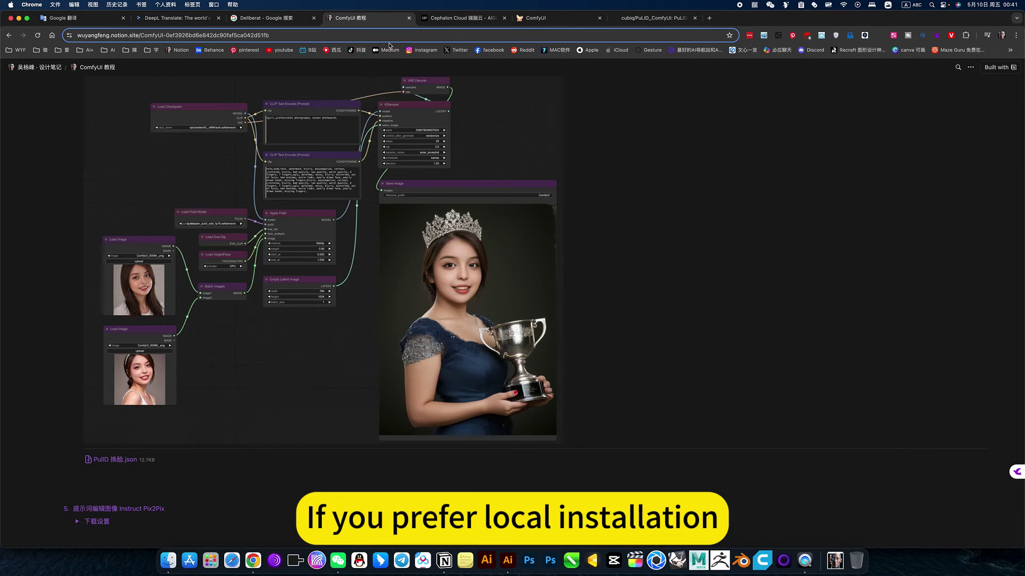
{"action": "scroll", "coordinate": [327, 204], "scroll_direction": "down", "scroll_amount": 10}
{"action": "scroll", "coordinate": [327, 204], "scroll_direction": "down", "scroll_amount": 10}
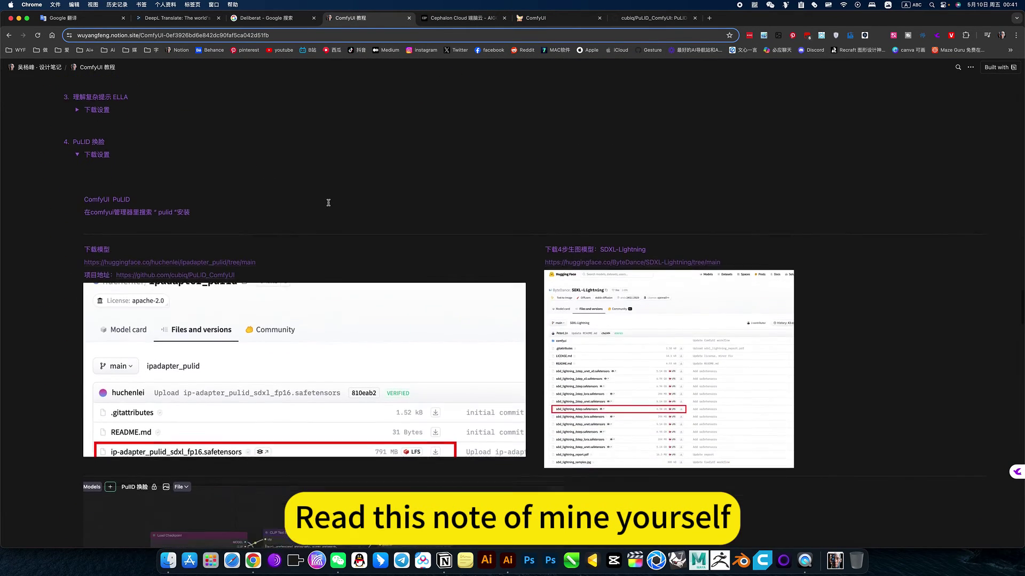
{"action": "scroll", "coordinate": [327, 204], "scroll_direction": "down", "scroll_amount": 5}
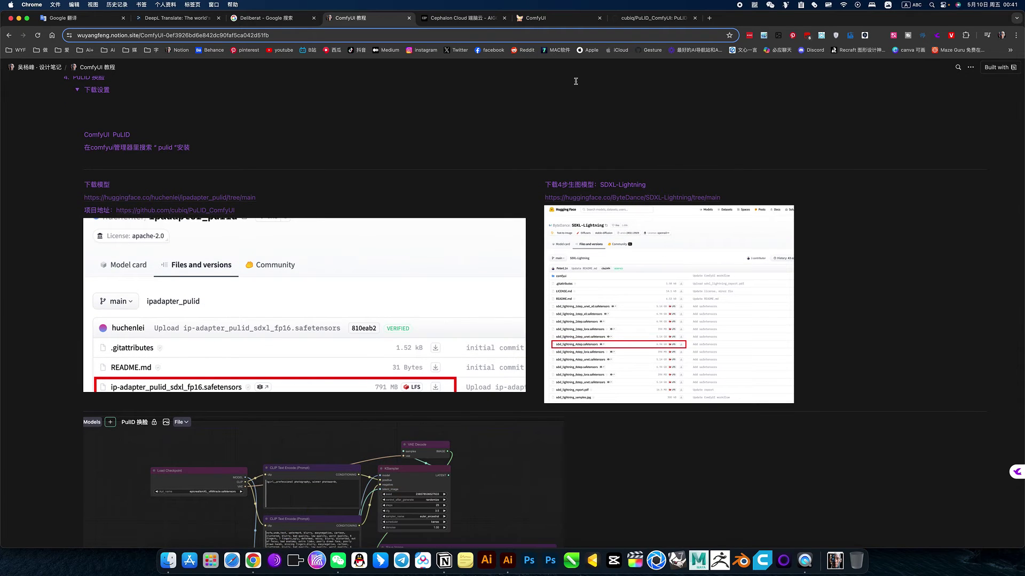
{"action": "left_click", "coordinate": [463, 19]}
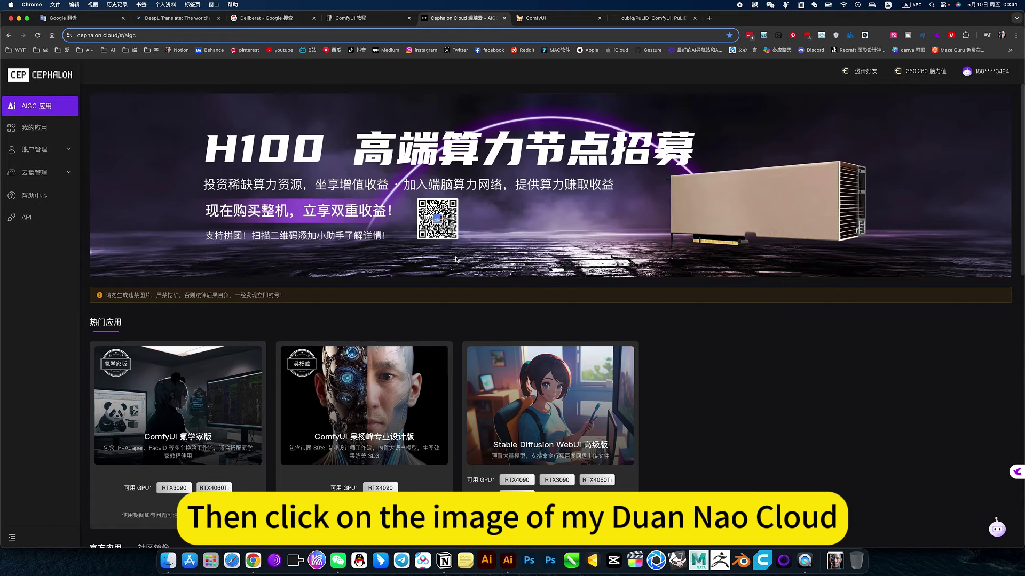
{"action": "left_click", "coordinate": [535, 17]}
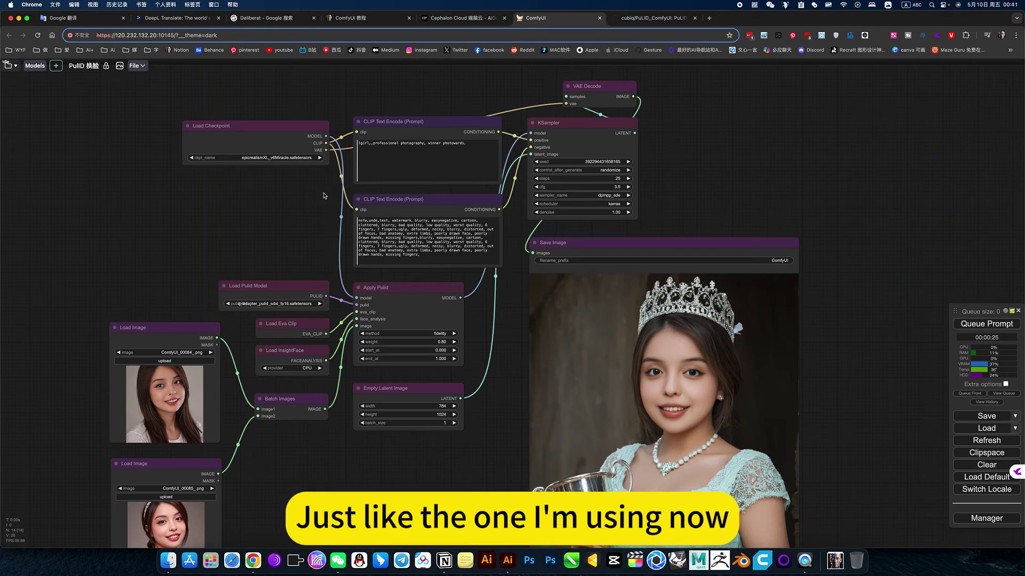
{"action": "left_click", "coordinate": [12, 66]}
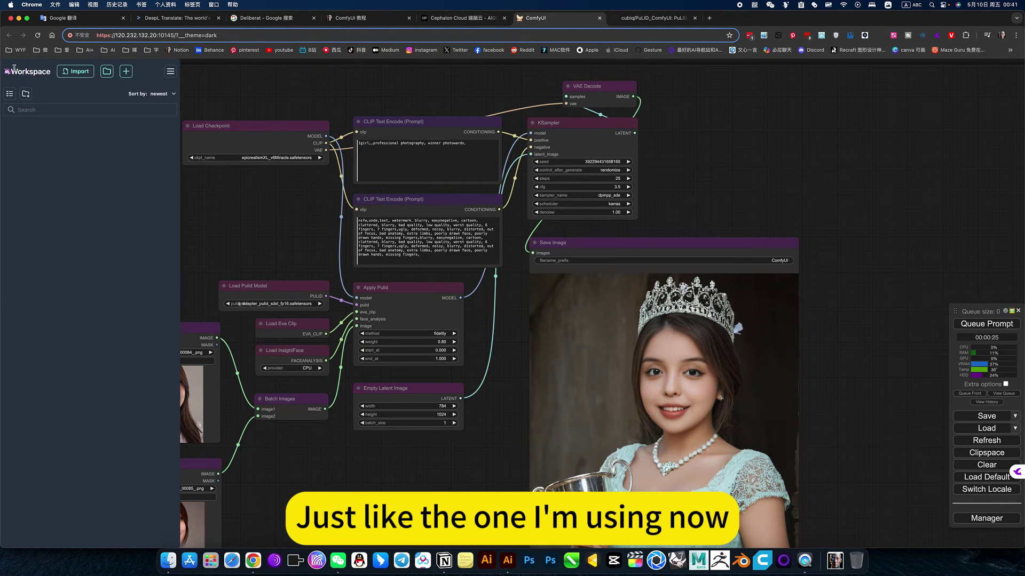
{"action": "mouse_move", "coordinate": [76, 144]}
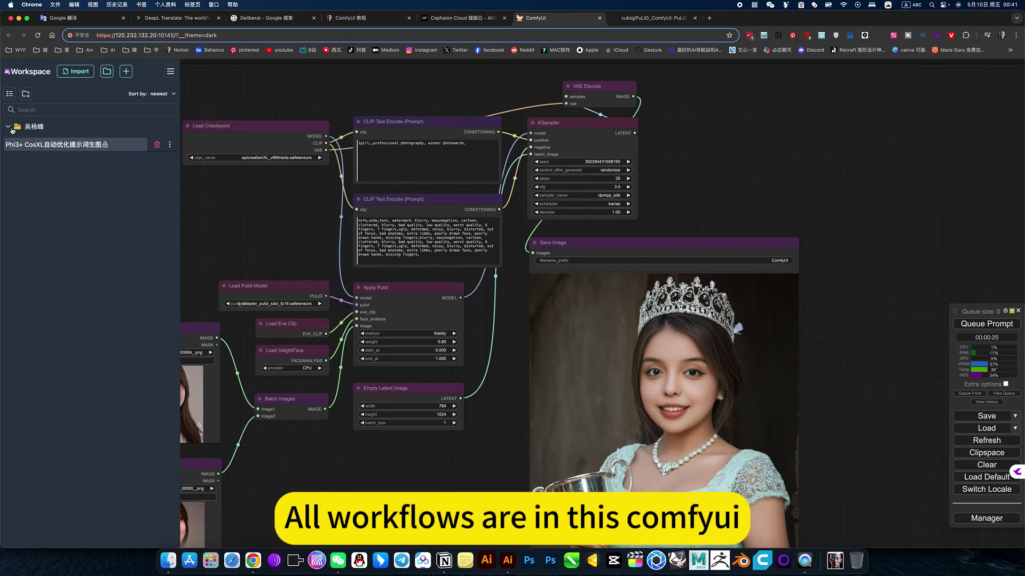
{"action": "left_click", "coordinate": [13, 128]}
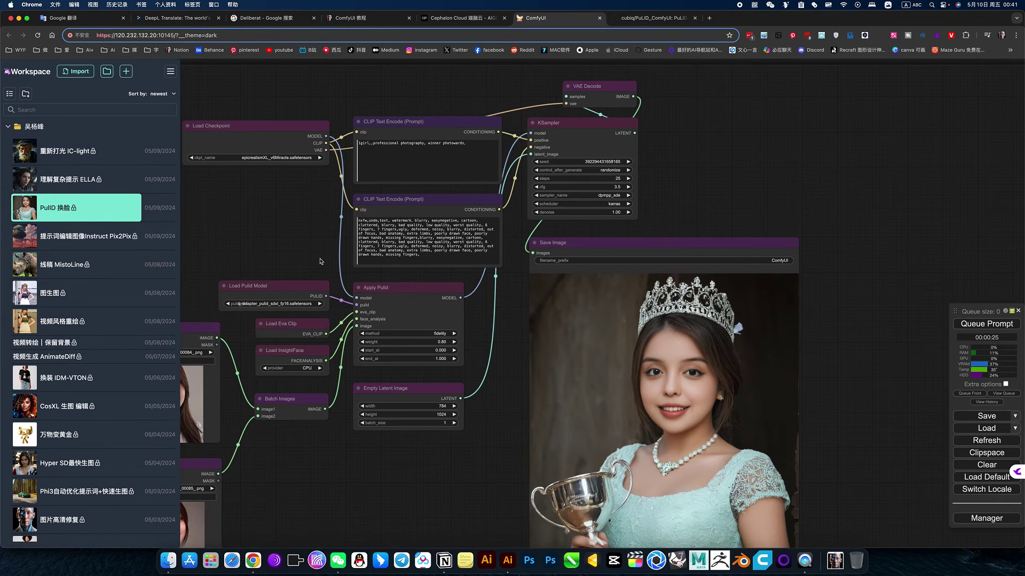
{"action": "left_click", "coordinate": [230, 204]}
{"action": "scroll", "coordinate": [398, 373], "scroll_direction": "down", "scroll_amount": 2}
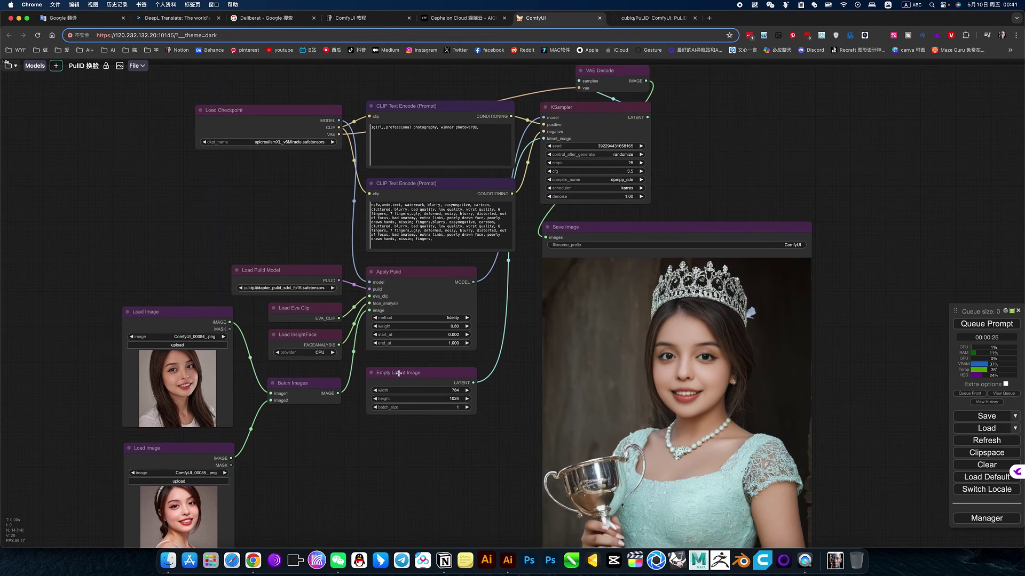
{"action": "scroll", "coordinate": [398, 373], "scroll_direction": "down", "scroll_amount": 3}
{"action": "scroll", "coordinate": [398, 373], "scroll_direction": "down", "scroll_amount": 2}
{"action": "left_click_drag", "start_coordinate": [429, 439], "coordinate": [459, 429]}
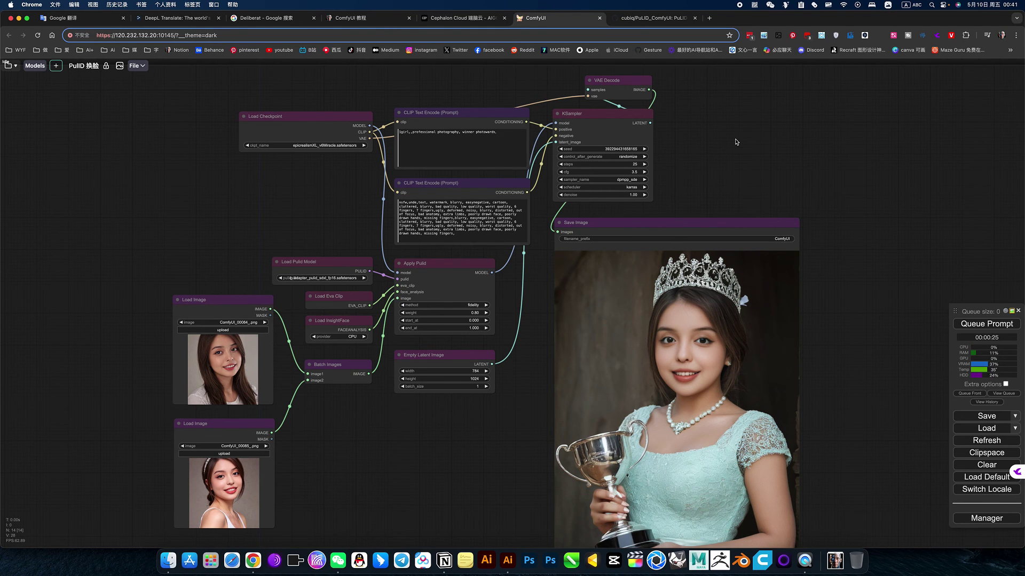
{"action": "left_click_drag", "start_coordinate": [735, 142], "coordinate": [729, 149]}
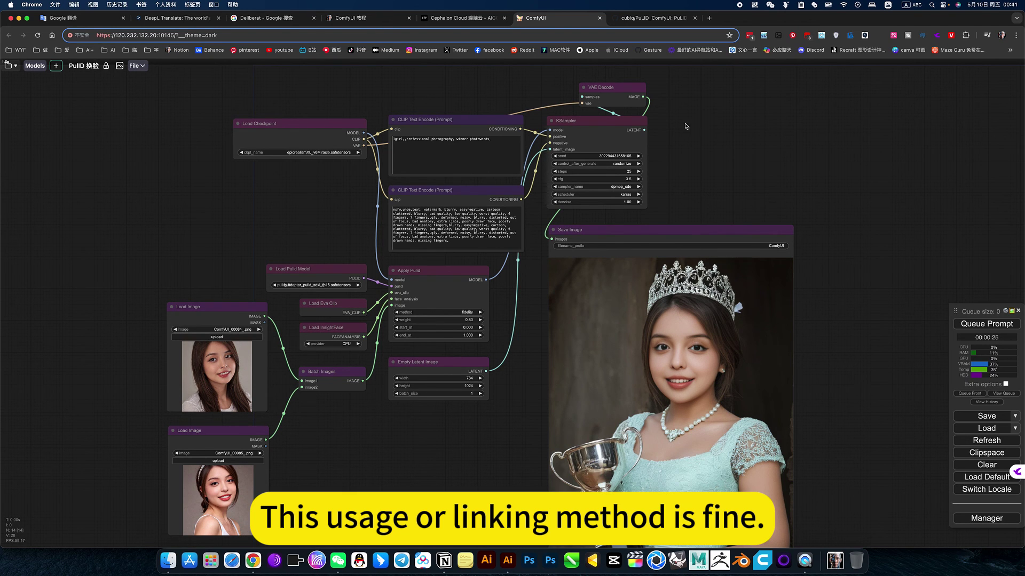
{"action": "scroll", "coordinate": [701, 120], "scroll_direction": "up", "scroll_amount": 1}
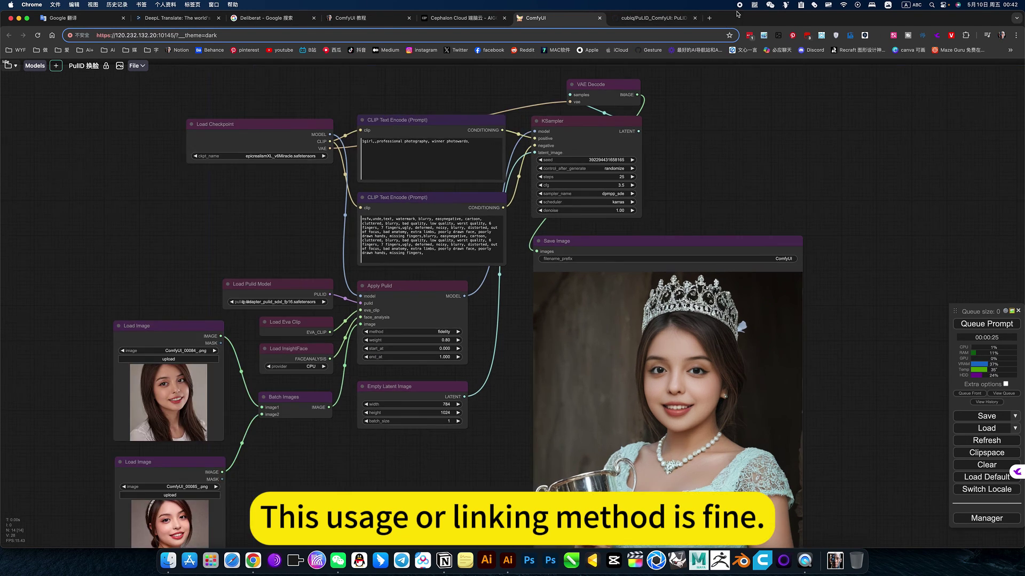